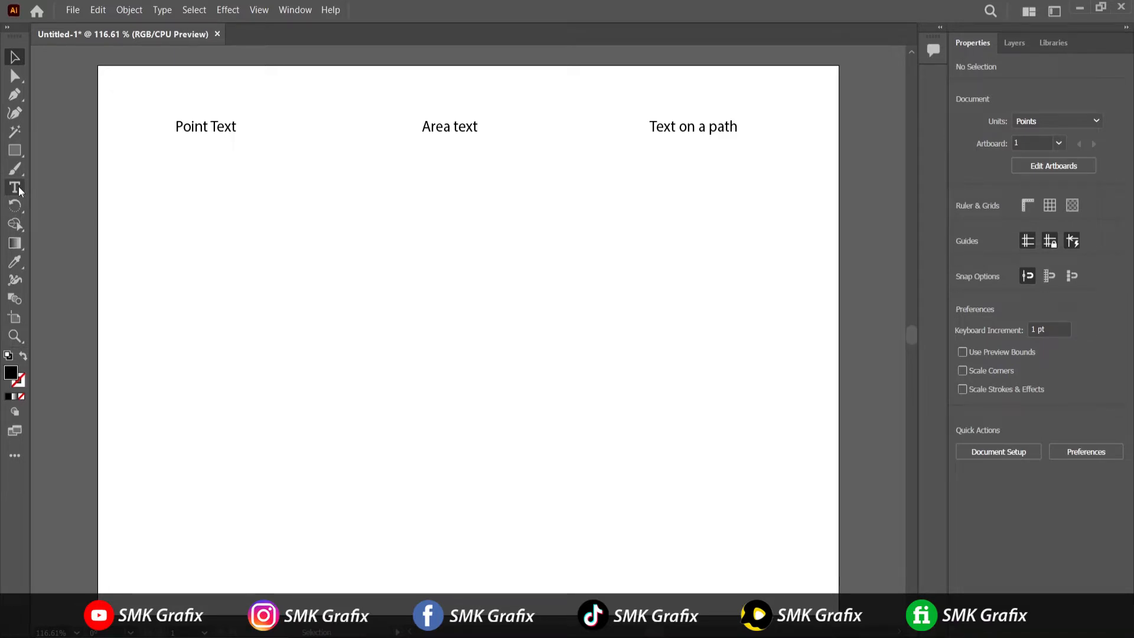
Add point text reading "Title of the Text" under the Point Text heading and move it slightly lower
{"action": "left_click", "coordinate": [16, 188]}
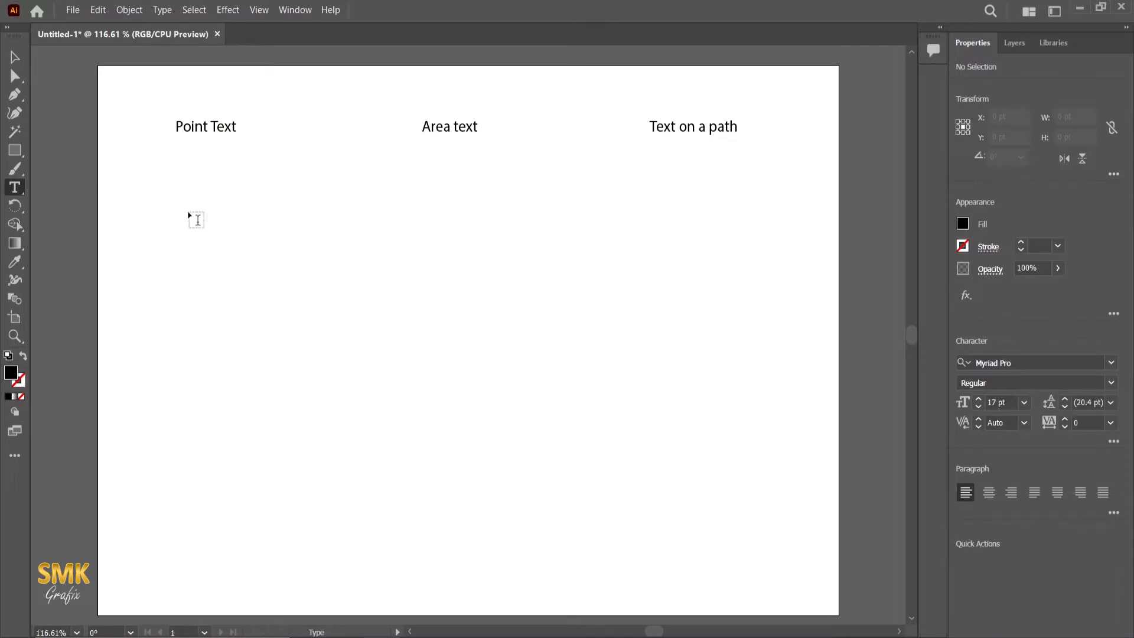
{"action": "left_click", "coordinate": [184, 219]}
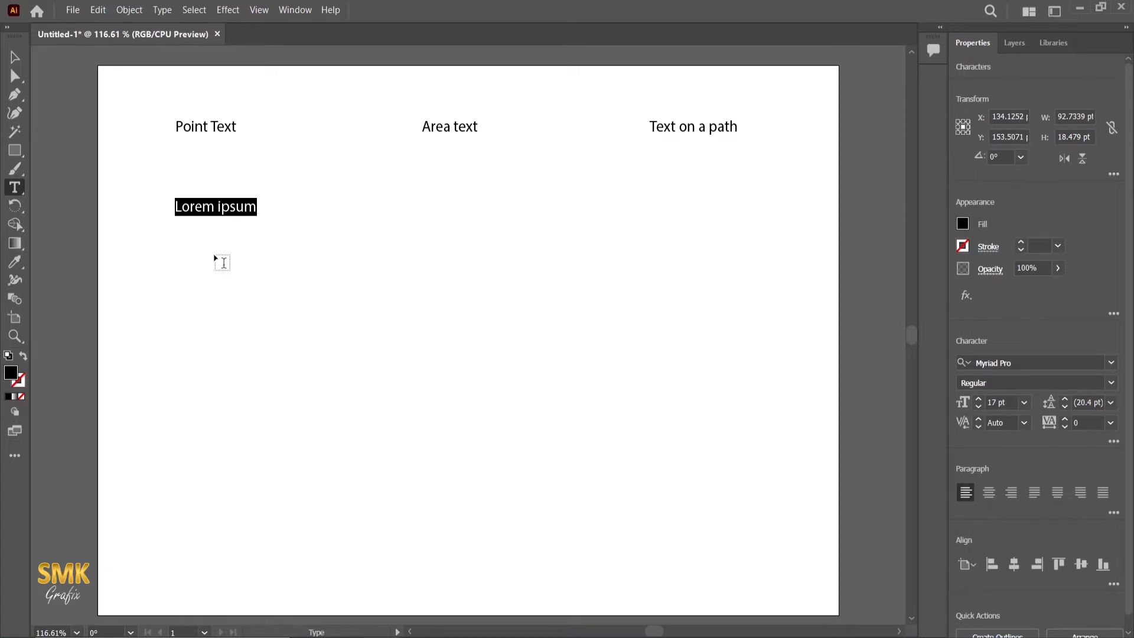
{"action": "type", "text": "Title of t"}
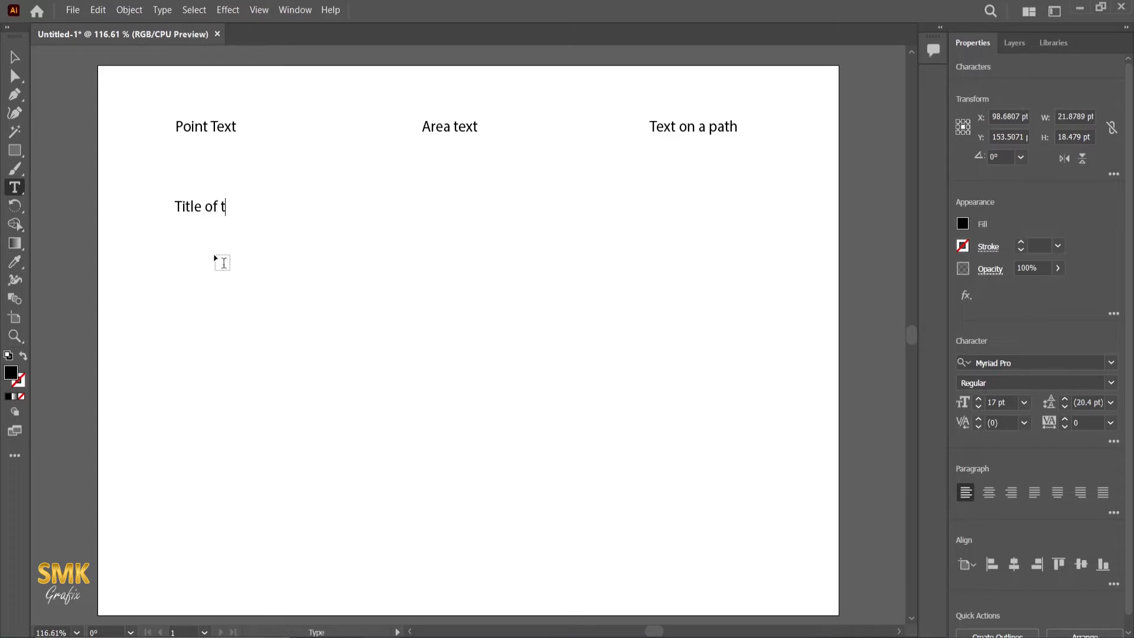
{"action": "type", "text": "he Text"}
{"action": "left_click", "coordinate": [15, 58]}
{"action": "left_click_drag", "start_coordinate": [188, 204], "coordinate": [176, 231]}
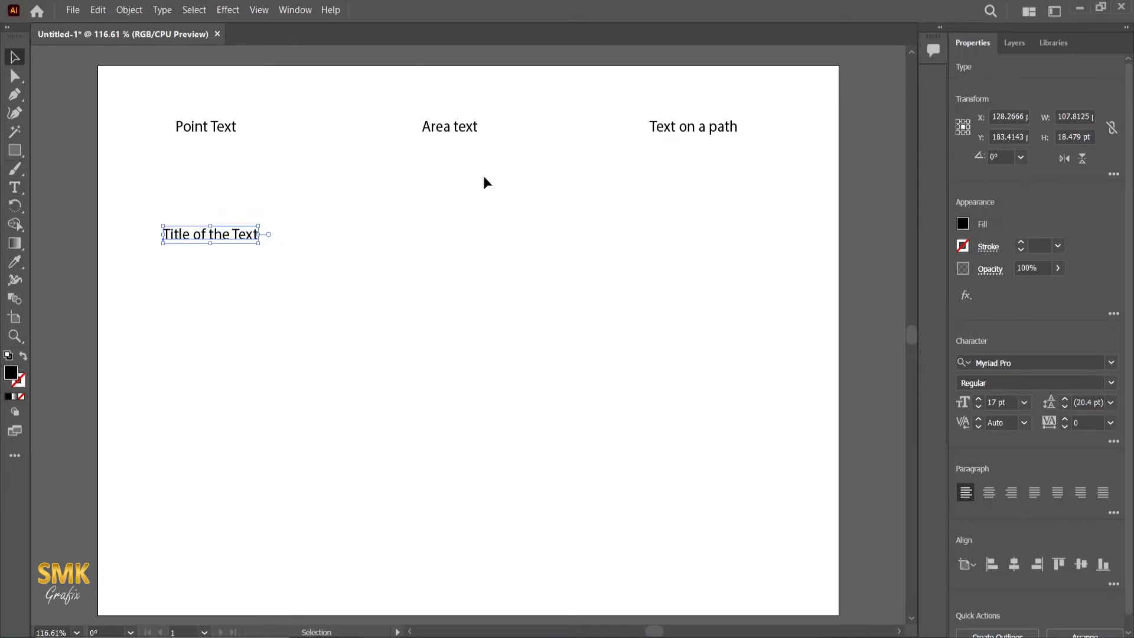
Draw a rectangle about 176 × 166 pt under the Area text heading and convert it into placeholder area text
{"action": "left_click", "coordinate": [20, 153]}
{"action": "left_click_drag", "start_coordinate": [397, 192], "coordinate": [552, 345]}
{"action": "left_click", "coordinate": [15, 188]}
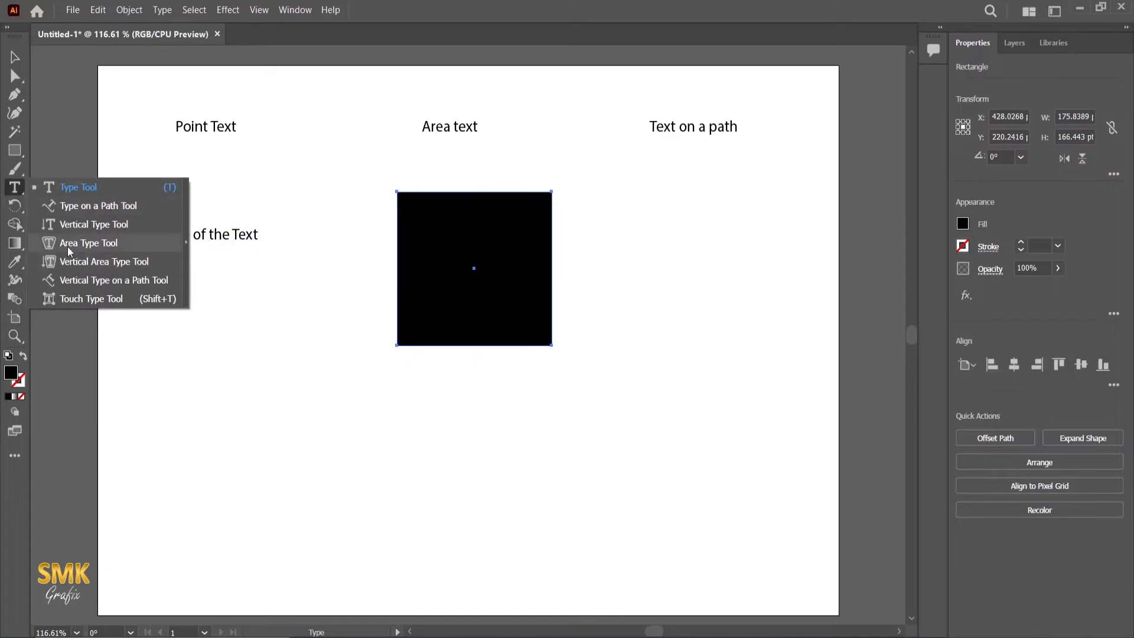
{"action": "left_click", "coordinate": [69, 249]}
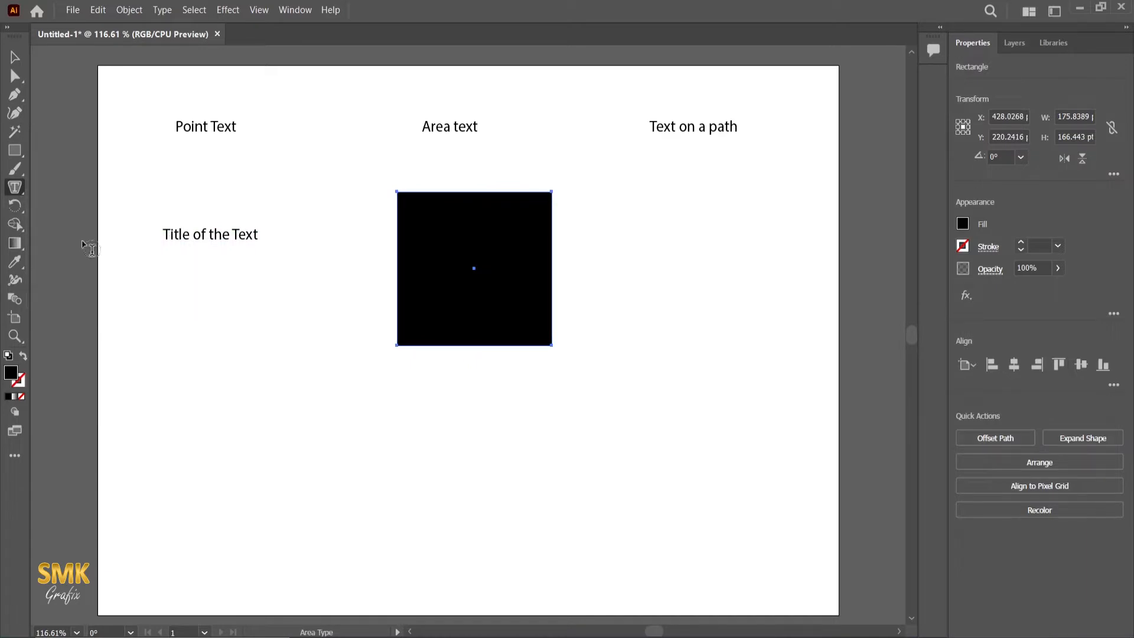
{"action": "left_click", "coordinate": [423, 202]}
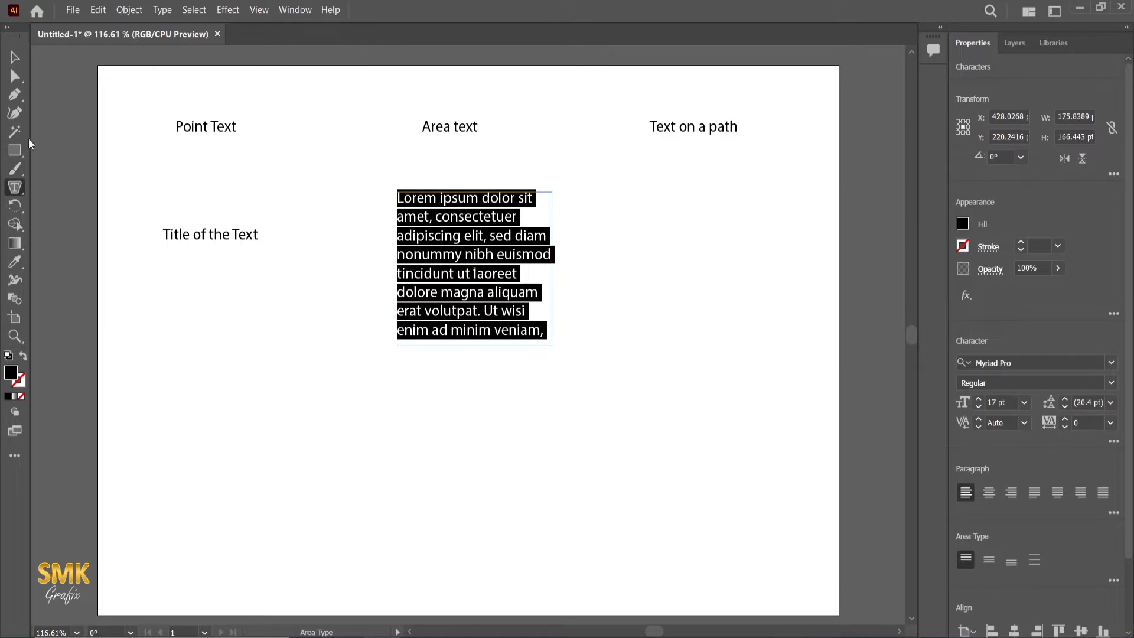
Draw an S-shaped path with the Pen tool under the Text on a path heading, with a black stroke and no fill
{"action": "left_click", "coordinate": [15, 94]}
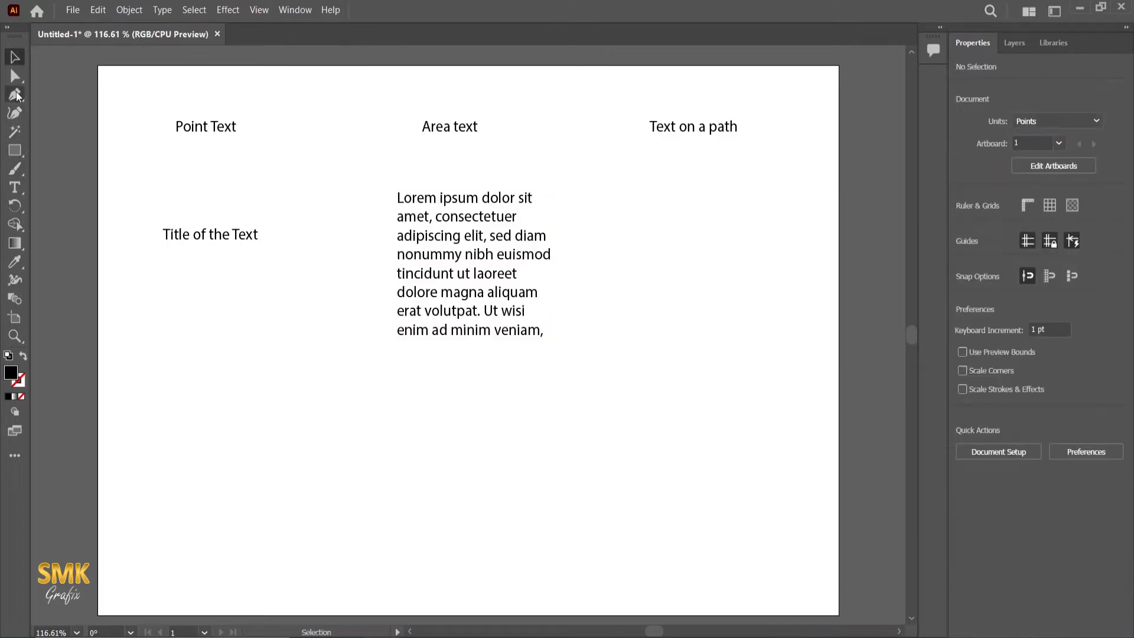
{"action": "left_click", "coordinate": [585, 378]}
{"action": "left_click_drag", "start_coordinate": [664, 269], "coordinate": [717, 253]}
{"action": "left_click", "coordinate": [740, 177]}
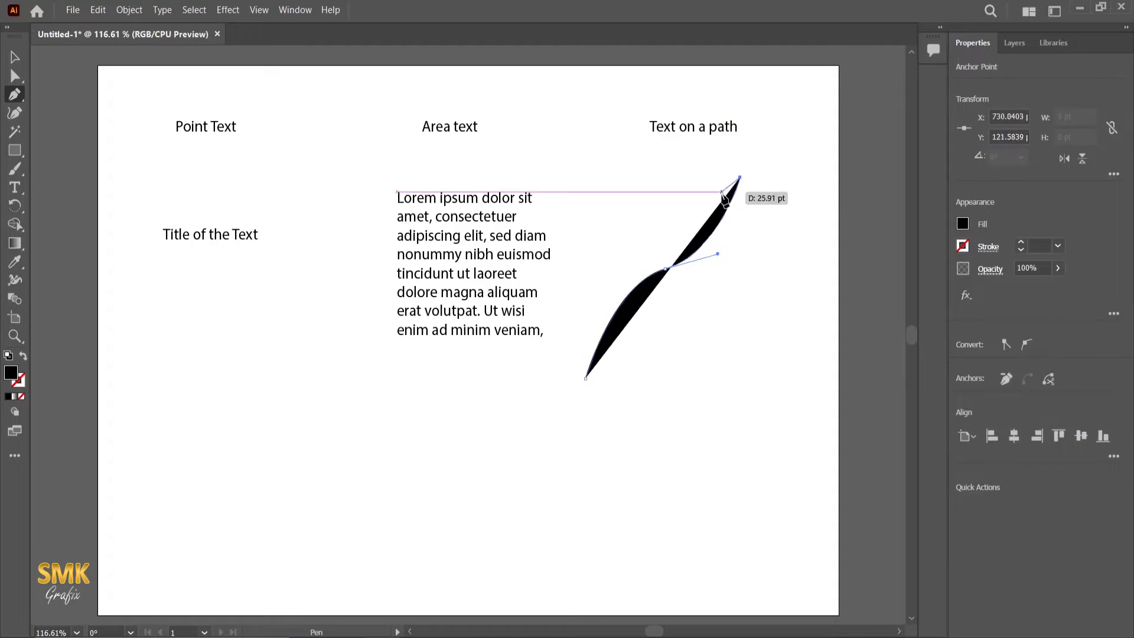
{"action": "left_click", "coordinate": [24, 357]}
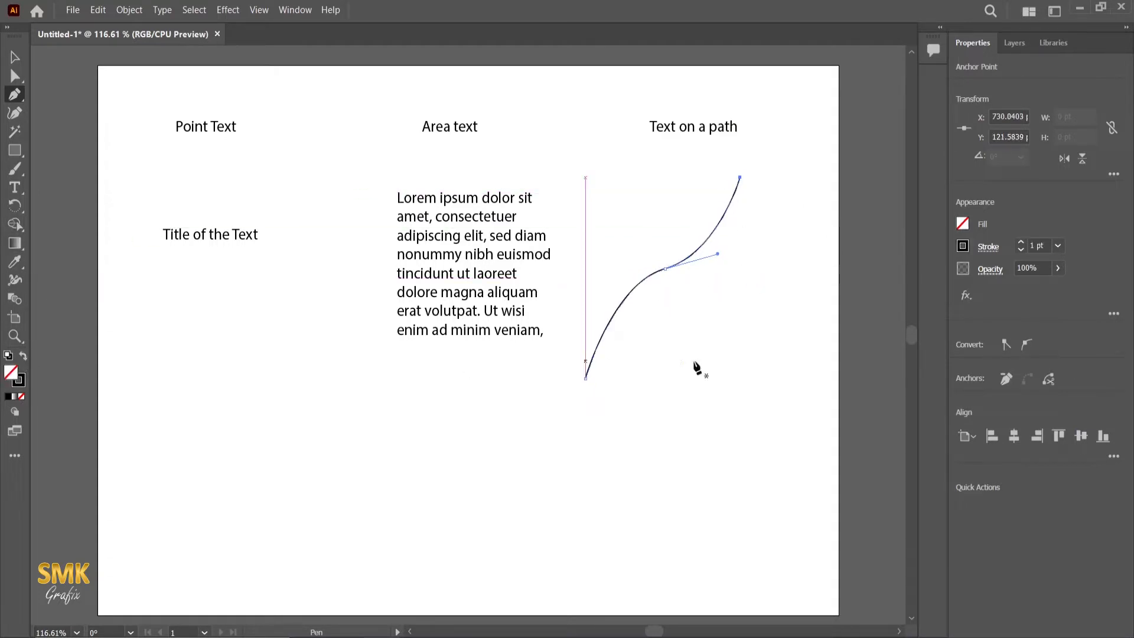
Place placeholder text along the S-shaped path and deselect it
{"action": "left_click", "coordinate": [16, 189]}
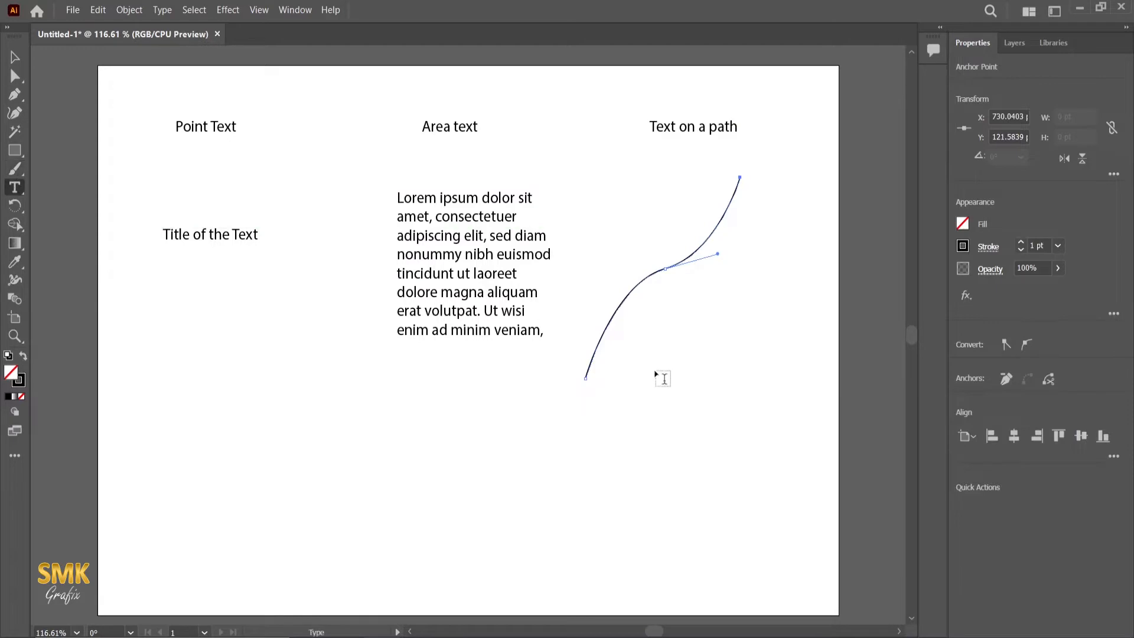
{"action": "left_click", "coordinate": [590, 364]}
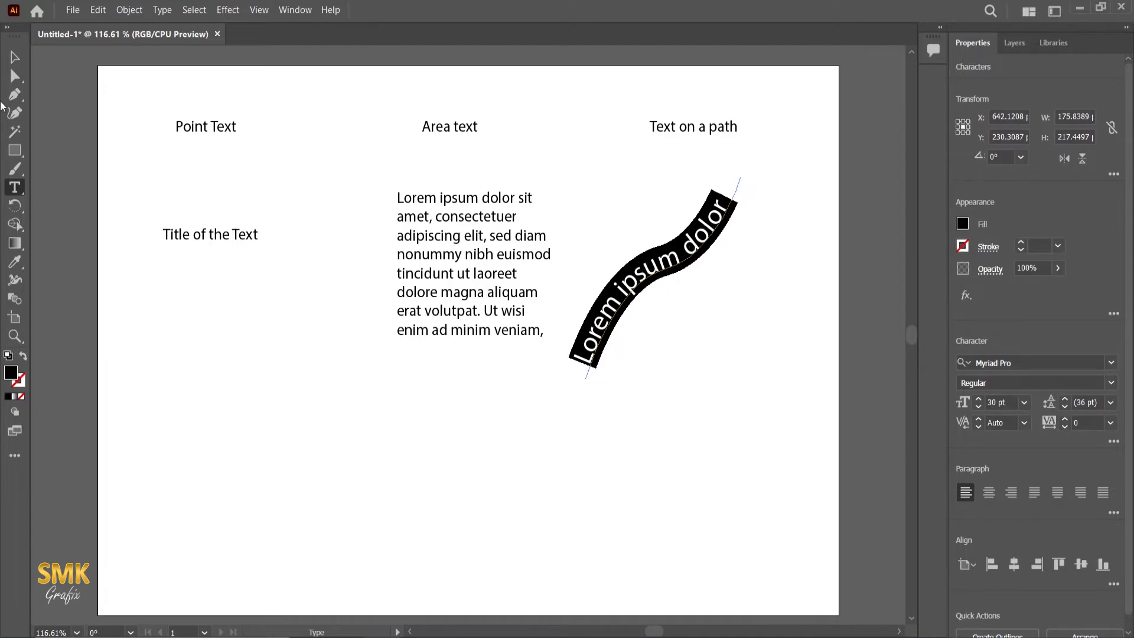
{"action": "left_click", "coordinate": [13, 56]}
{"action": "left_click", "coordinate": [546, 396]}
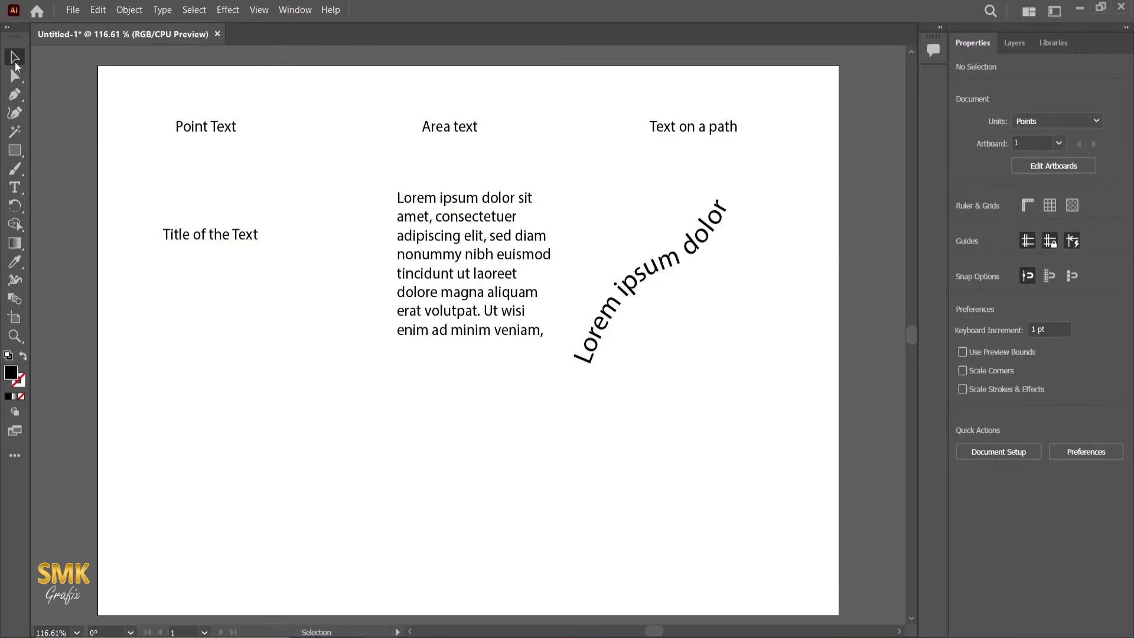
Enlarge the "Title of the Text" point text to about 178 × 48 pt and move it lower on the artboard
{"action": "left_click", "coordinate": [215, 236]}
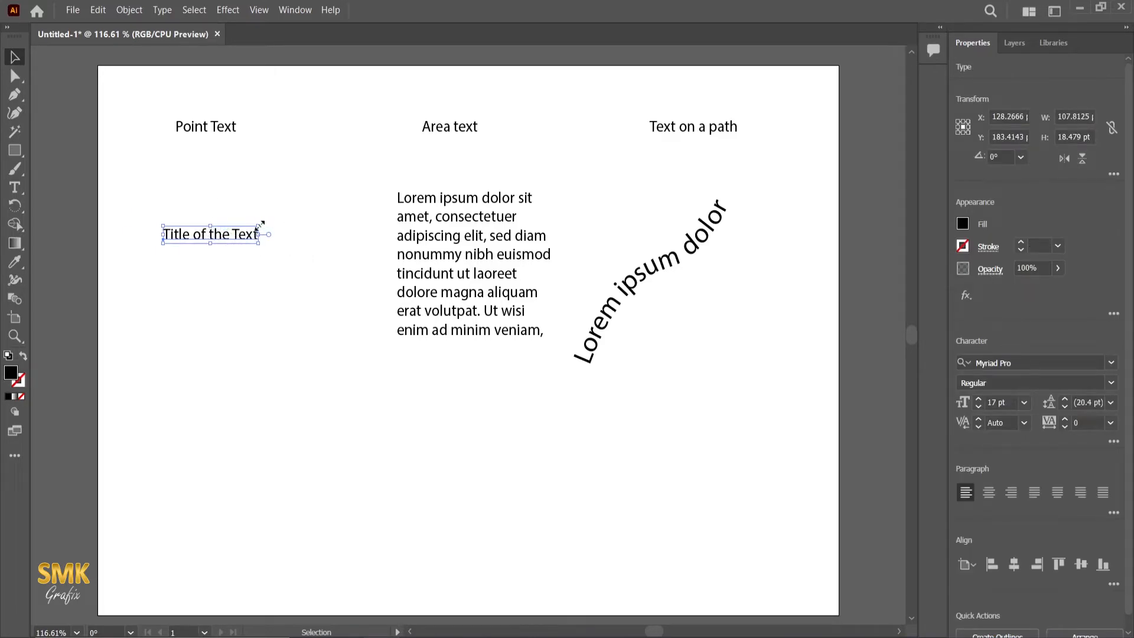
{"action": "left_click_drag", "start_coordinate": [260, 225], "coordinate": [320, 199]}
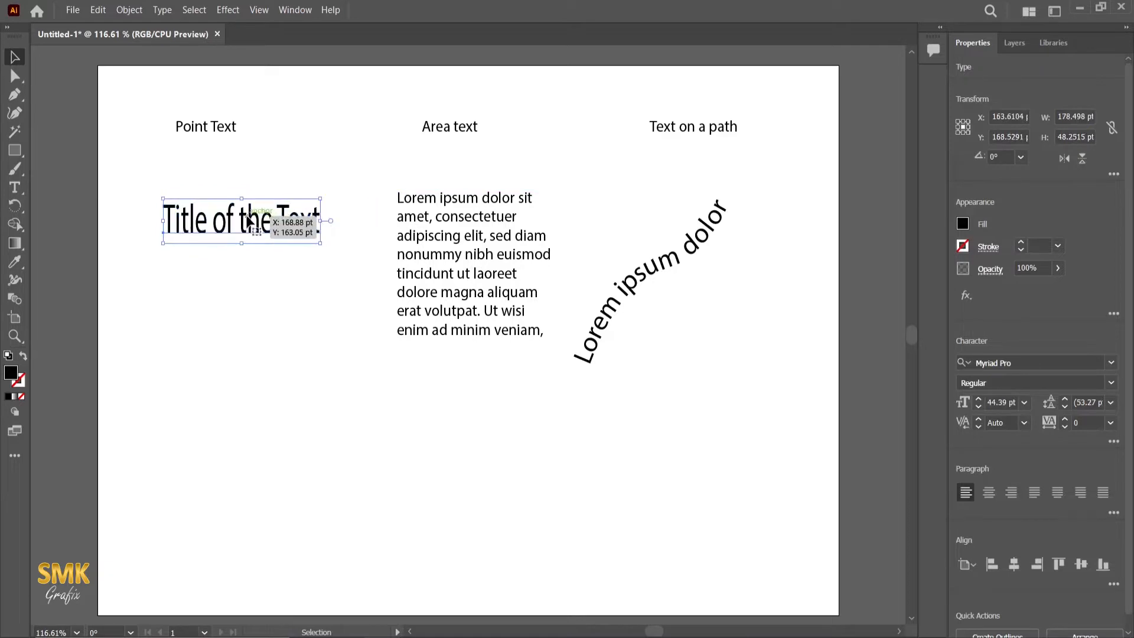
{"action": "left_click_drag", "start_coordinate": [248, 222], "coordinate": [241, 324]}
{"action": "left_click", "coordinate": [322, 465]}
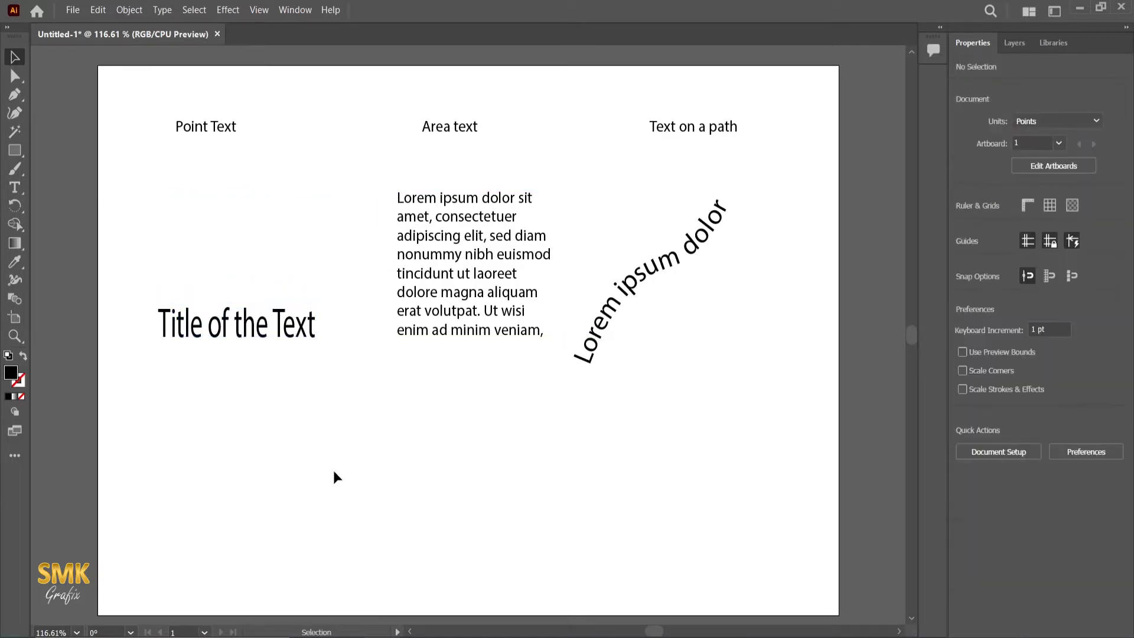
Rotate the "Title of the Text" point text counterclockwise so it slants diagonally upward
{"action": "left_click", "coordinate": [312, 334]}
{"action": "left_click_drag", "start_coordinate": [322, 351], "coordinate": [326, 285]}
{"action": "left_click", "coordinate": [283, 437]}
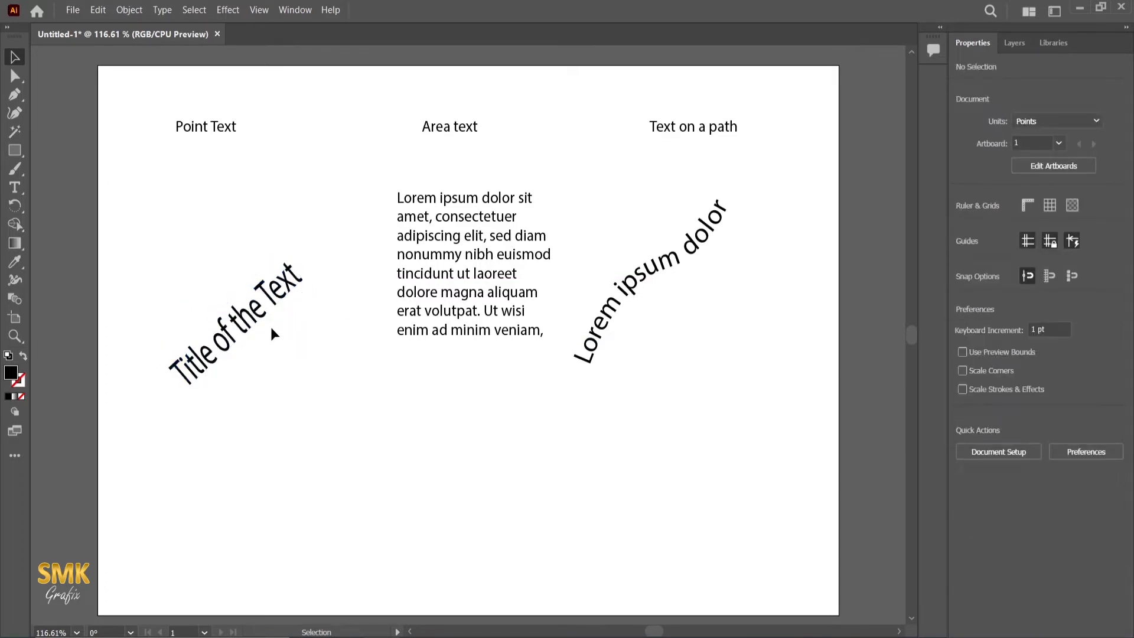
Add point text "Lorem ipsum" with a second line "New line" below the rotated title and select both lines
{"action": "left_click", "coordinate": [15, 188]}
{"action": "left_click", "coordinate": [186, 436]}
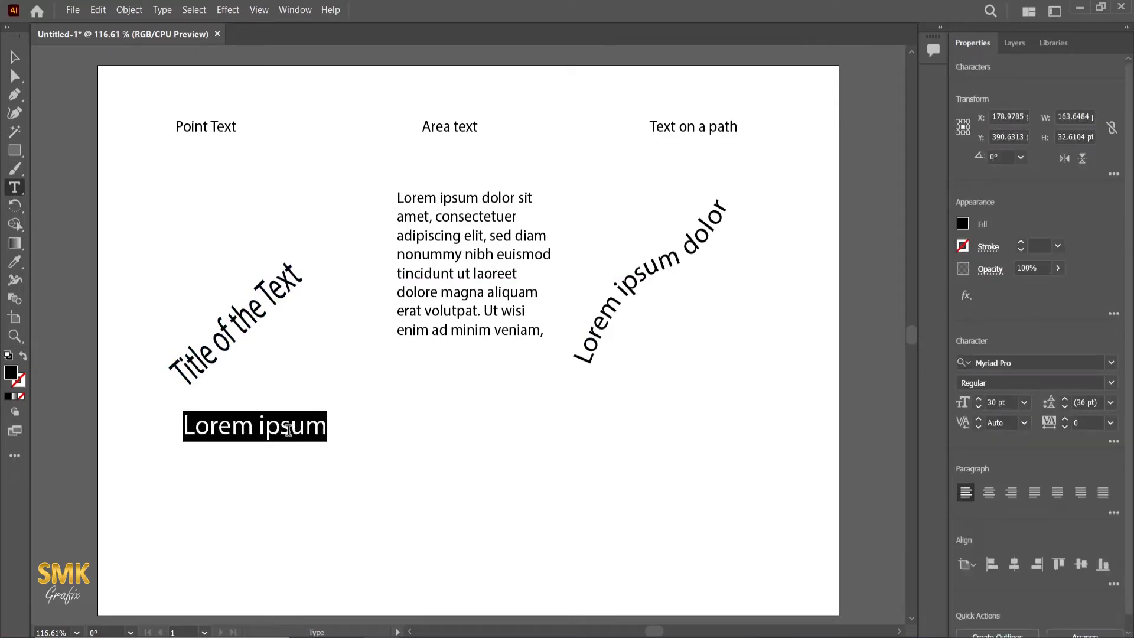
{"action": "left_click", "coordinate": [322, 420]}
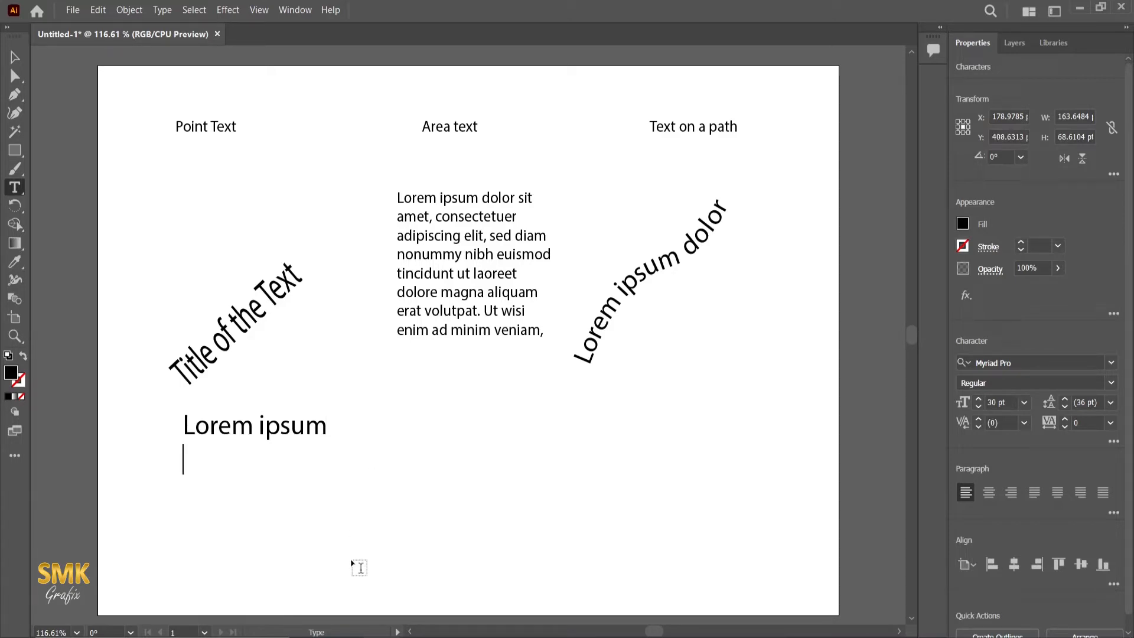
{"action": "type", "text": "New line"}
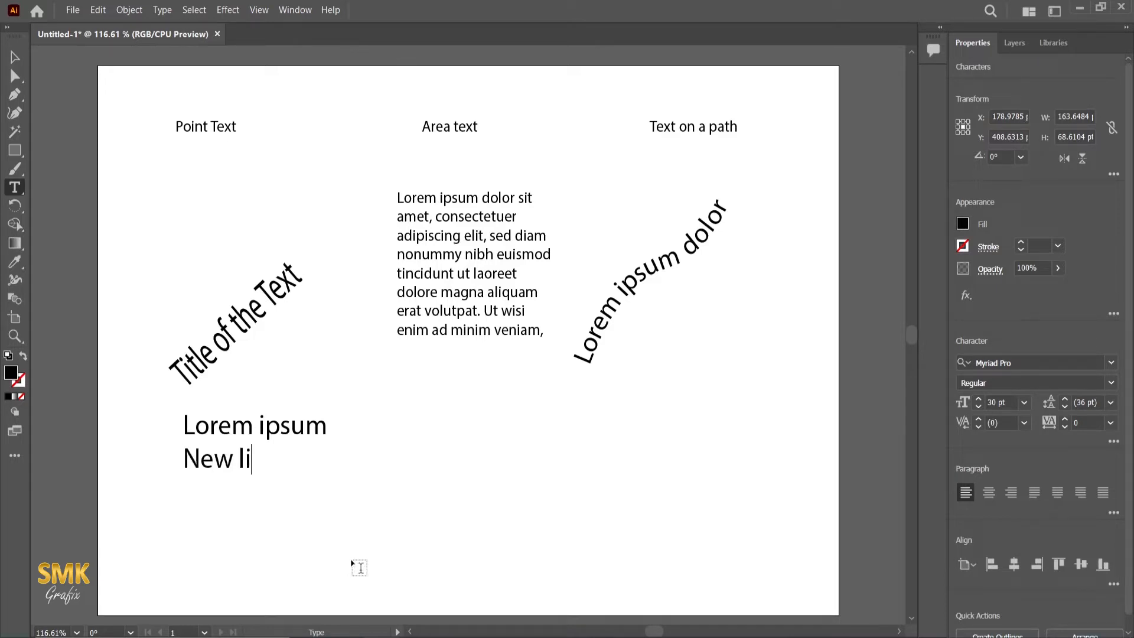
{"action": "triple_click", "coordinate": [254, 457]}
{"action": "left_click_drag", "start_coordinate": [182, 425], "coordinate": [289, 476]}
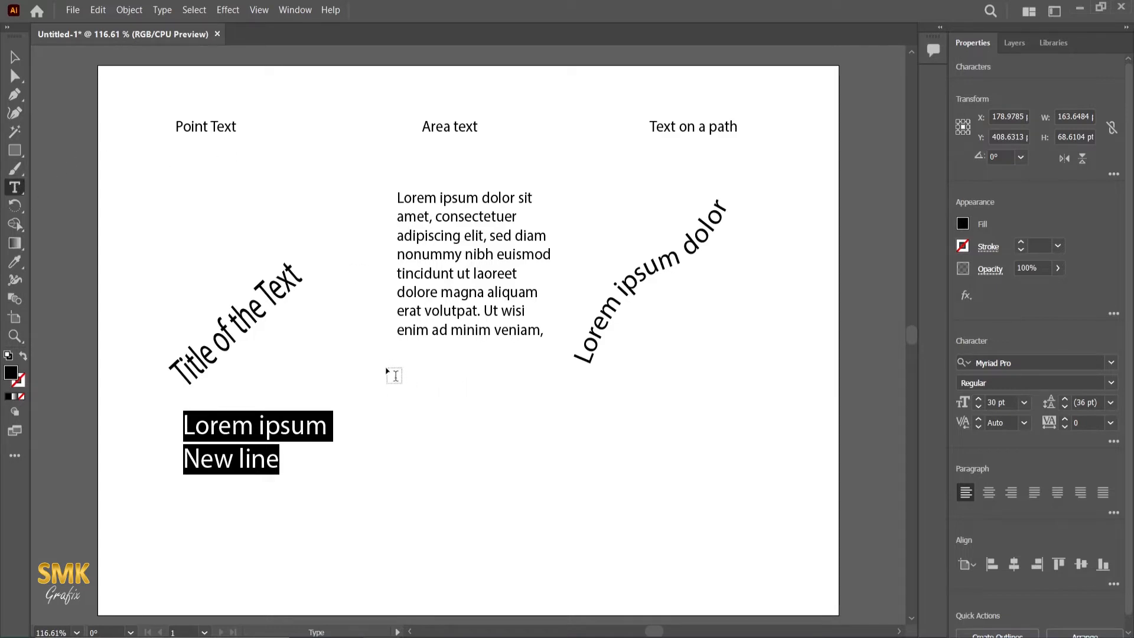
Create a placeholder area text box about 203 × 134 pt below the existing paragraph
{"action": "left_click_drag", "start_coordinate": [385, 361], "coordinate": [565, 488]}
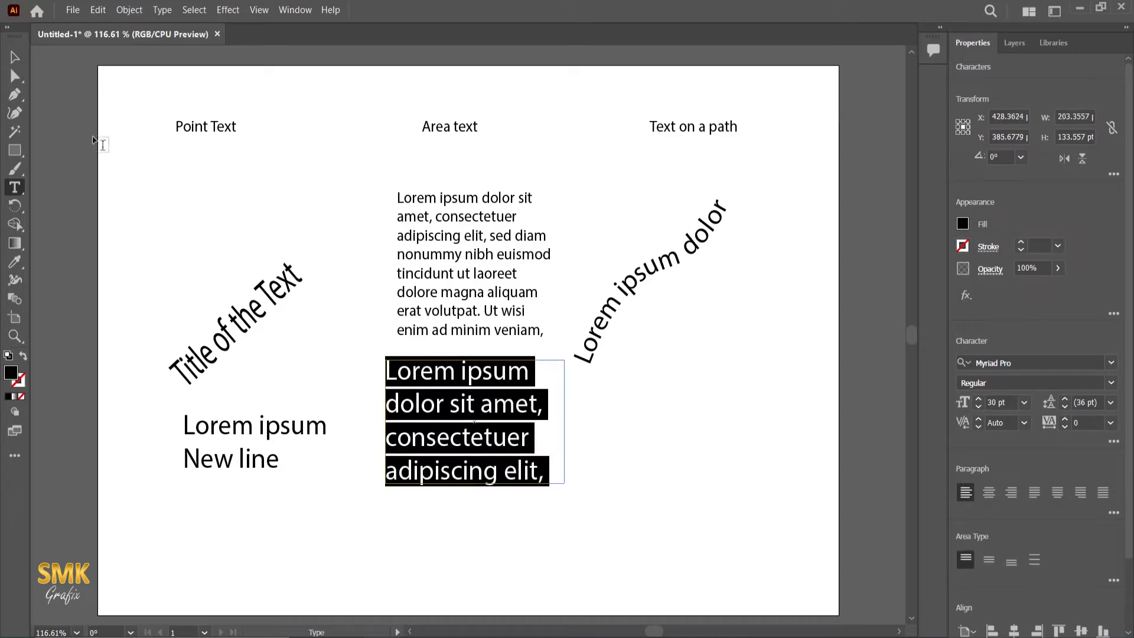
Draw a hexagon about 178 × 156 pt near the artboard's lower edge and move it slightly down
{"action": "left_click", "coordinate": [15, 152]}
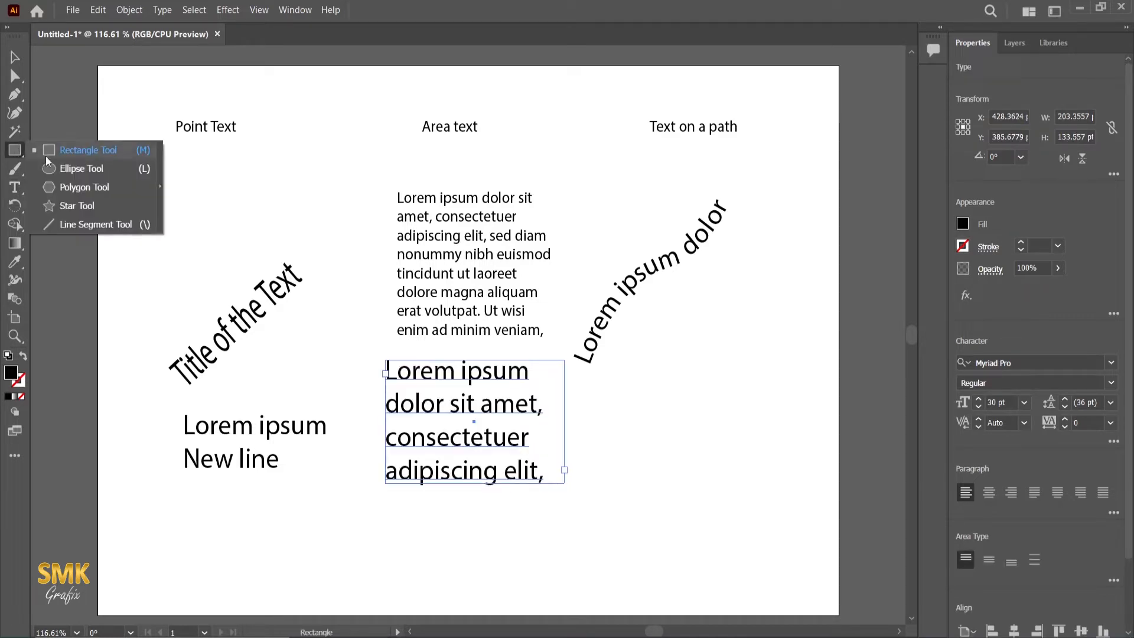
{"action": "left_click", "coordinate": [74, 192]}
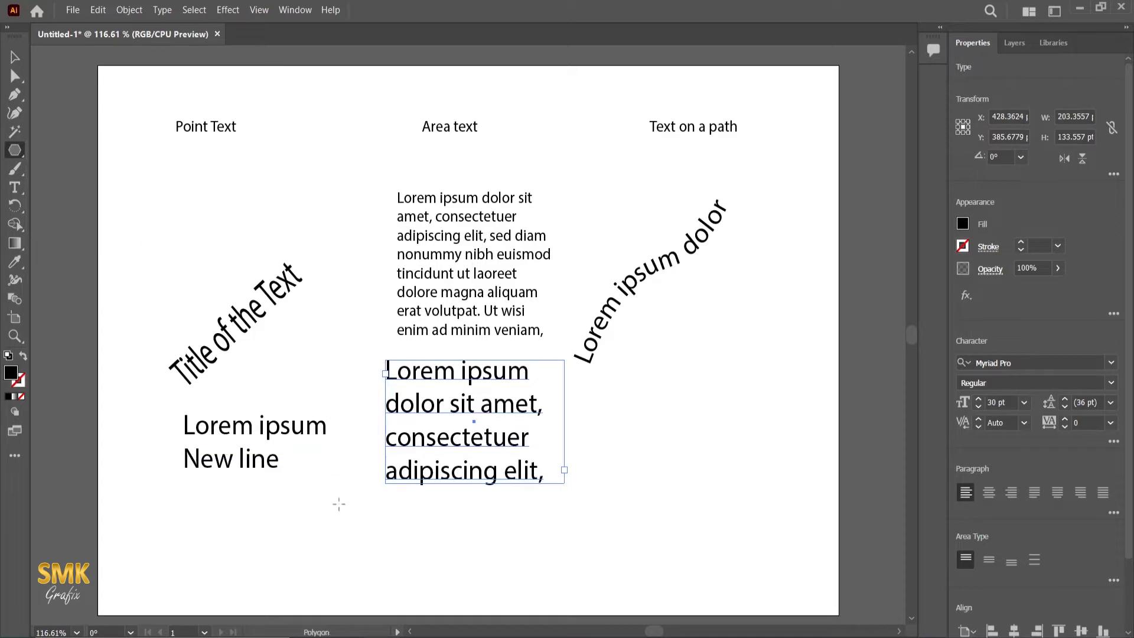
{"action": "left_click_drag", "start_coordinate": [348, 505], "coordinate": [390, 576]}
{"action": "key", "text": "v"}
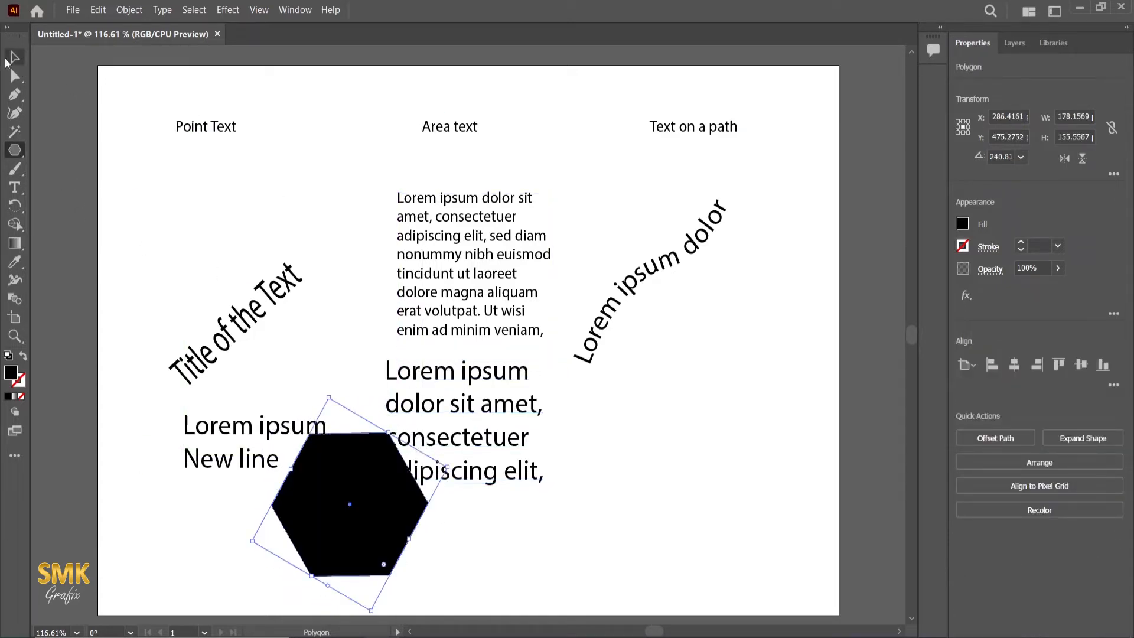
{"action": "left_click_drag", "start_coordinate": [355, 468], "coordinate": [361, 497]}
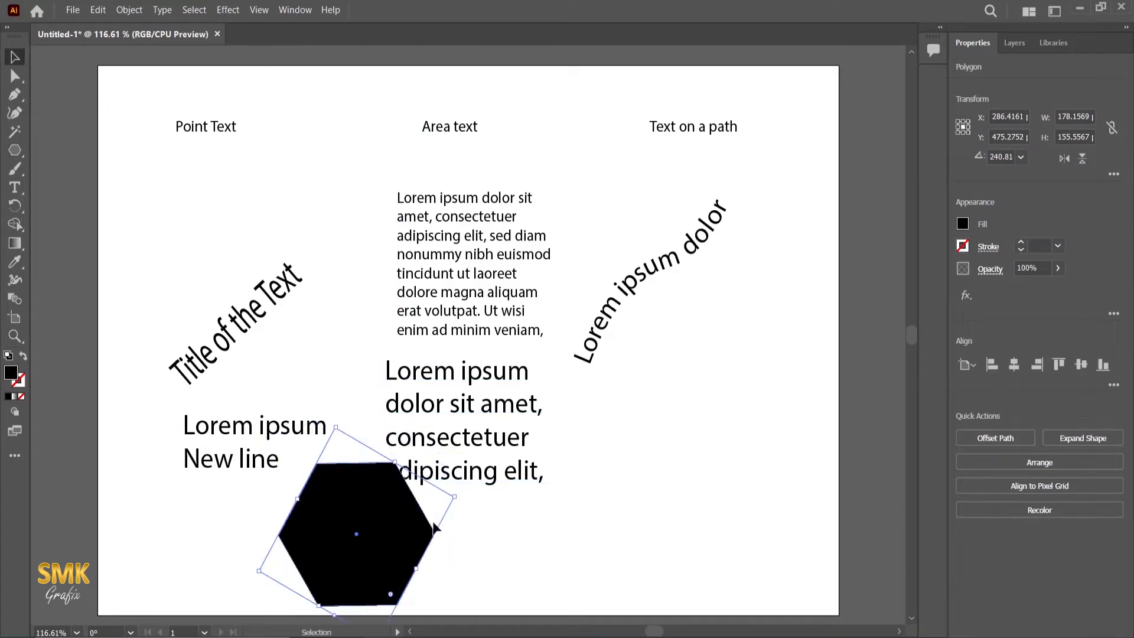
Convert the hexagon into placeholder area text and reduce its font size to 13 pt
{"action": "left_click", "coordinate": [15, 187]}
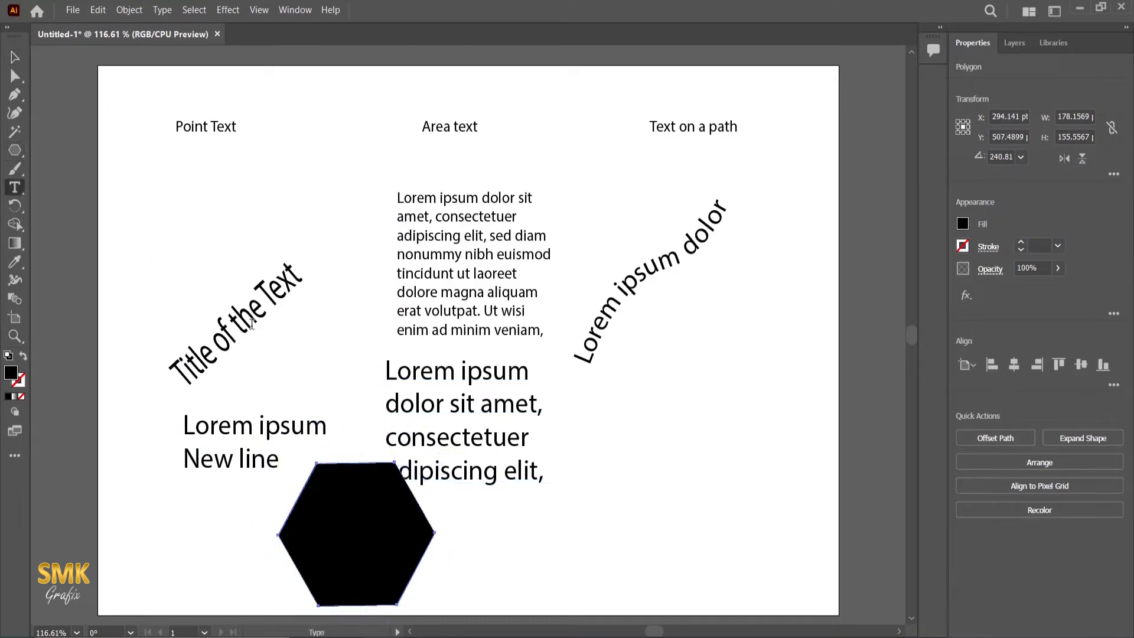
{"action": "left_click", "coordinate": [329, 466]}
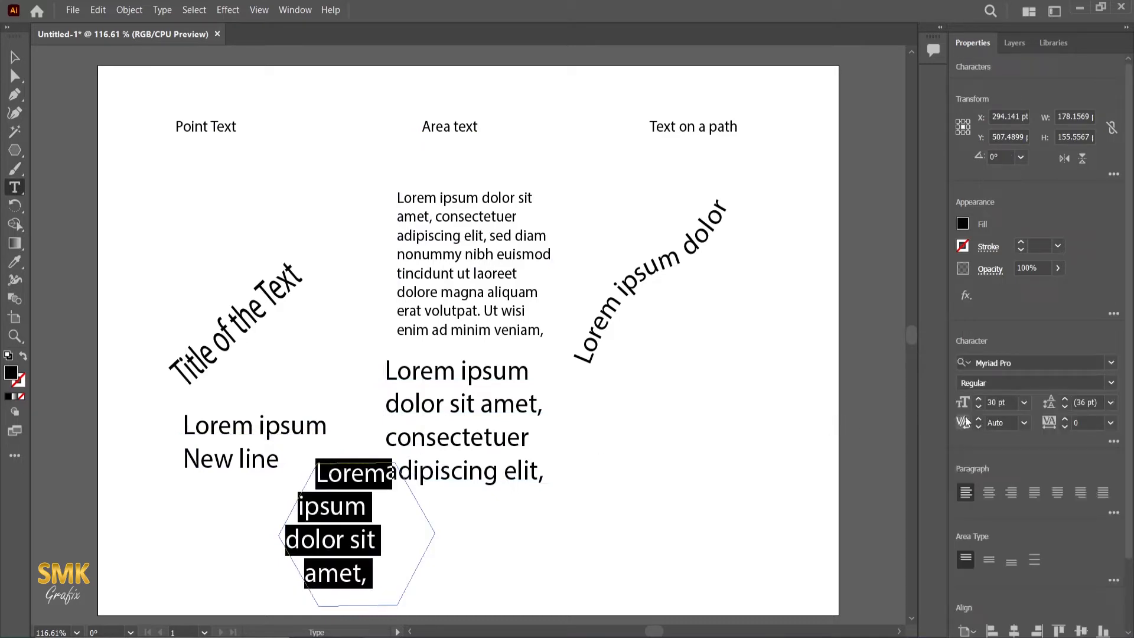
{"action": "left_click", "coordinate": [980, 407]}
{"action": "left_click", "coordinate": [981, 407]}
{"action": "left_click", "coordinate": [981, 407]}
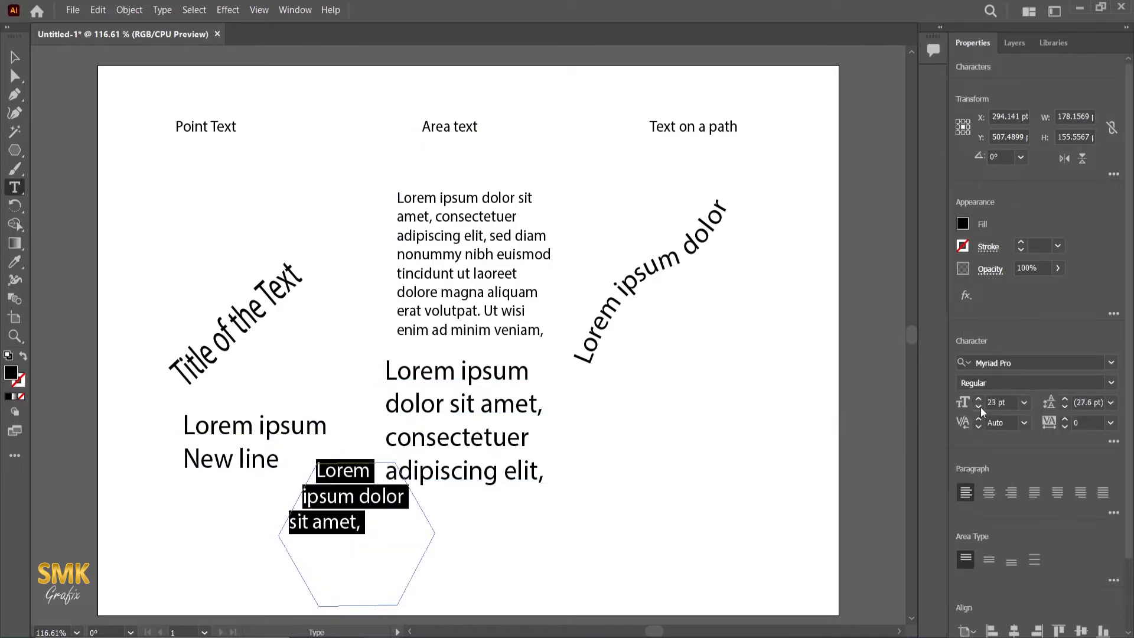
{"action": "left_click", "coordinate": [981, 407]}
{"action": "left_click", "coordinate": [981, 407]}
{"action": "left_click", "coordinate": [981, 407]}
{"action": "left_click", "coordinate": [981, 407]}
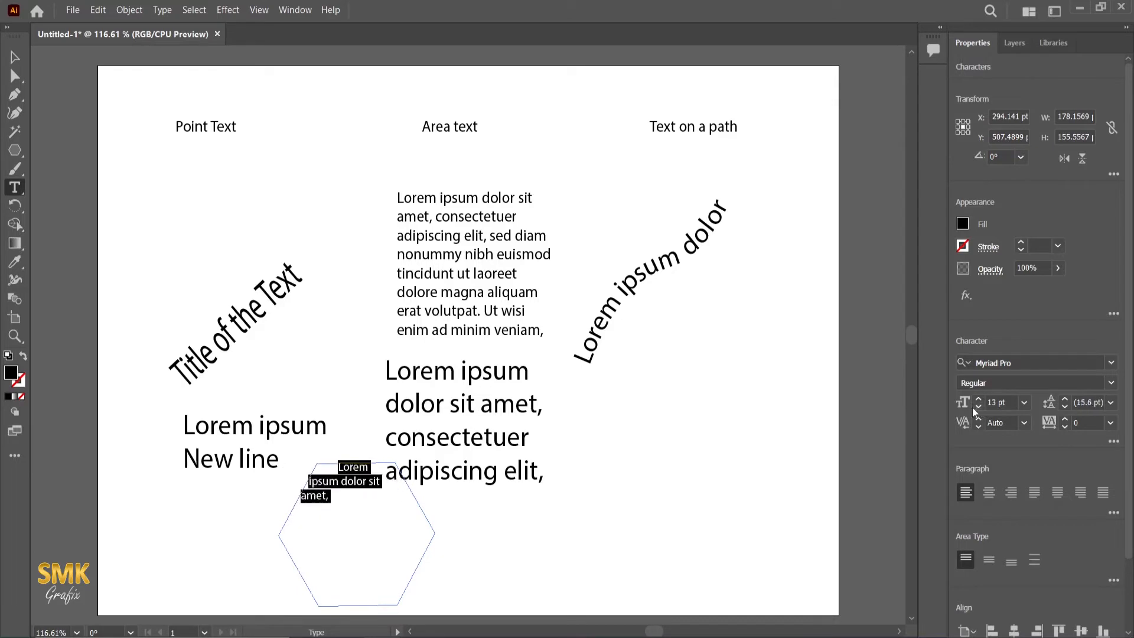
Replace the hexagon's text with a copy of the full paragraph from the rectangular area text
{"action": "triple_click", "coordinate": [520, 328]}
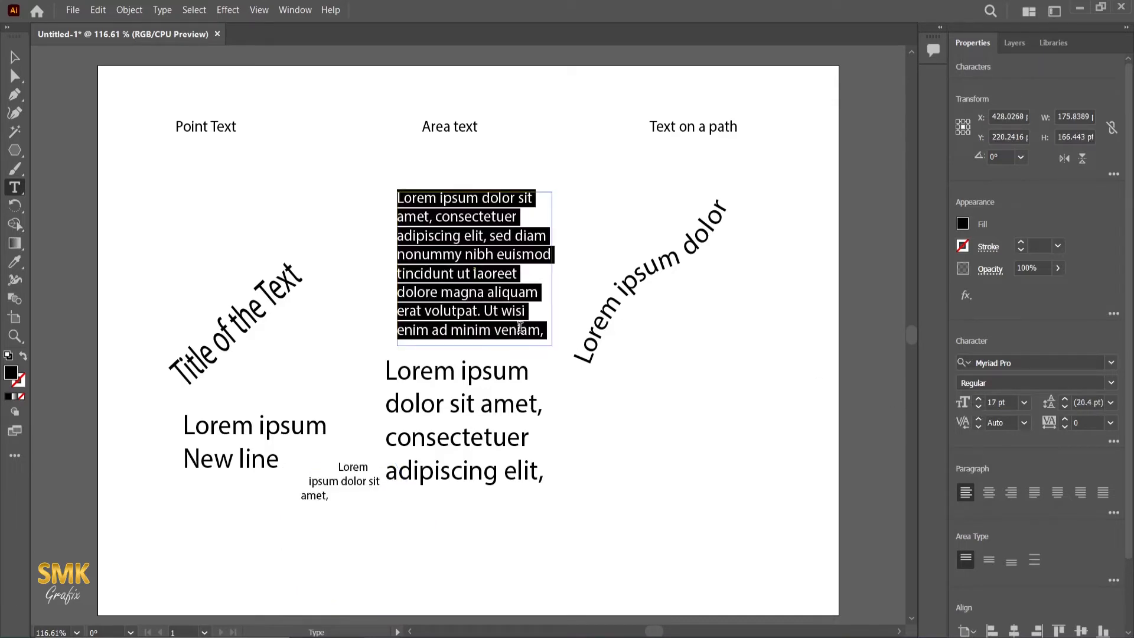
{"action": "triple_click", "coordinate": [347, 491]}
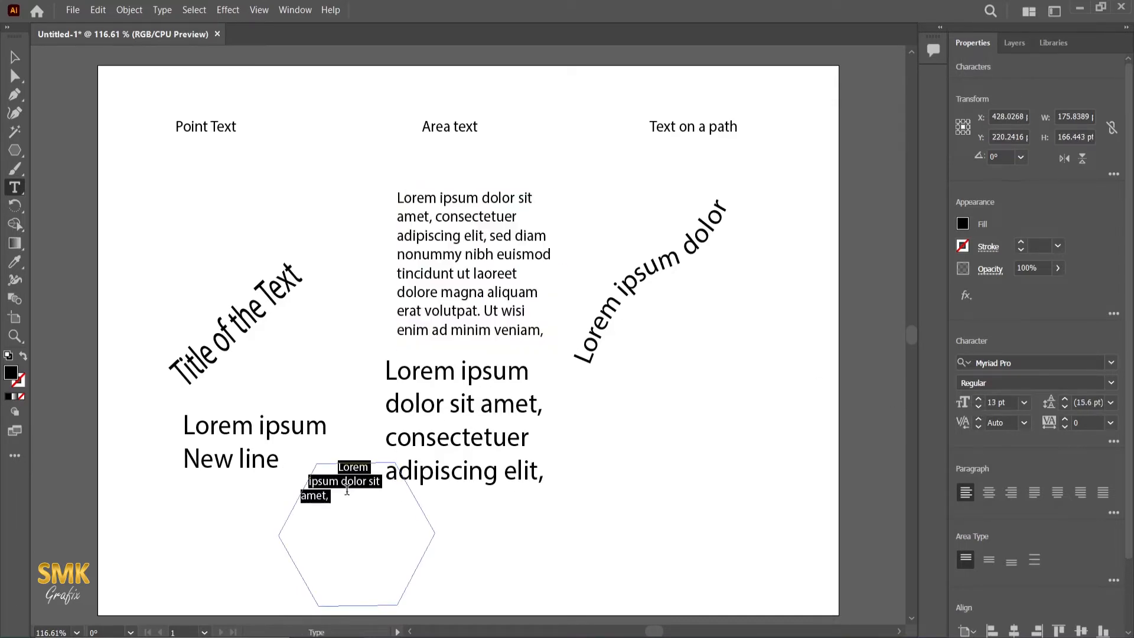
{"action": "key", "text": "ctrl+shift+a"}
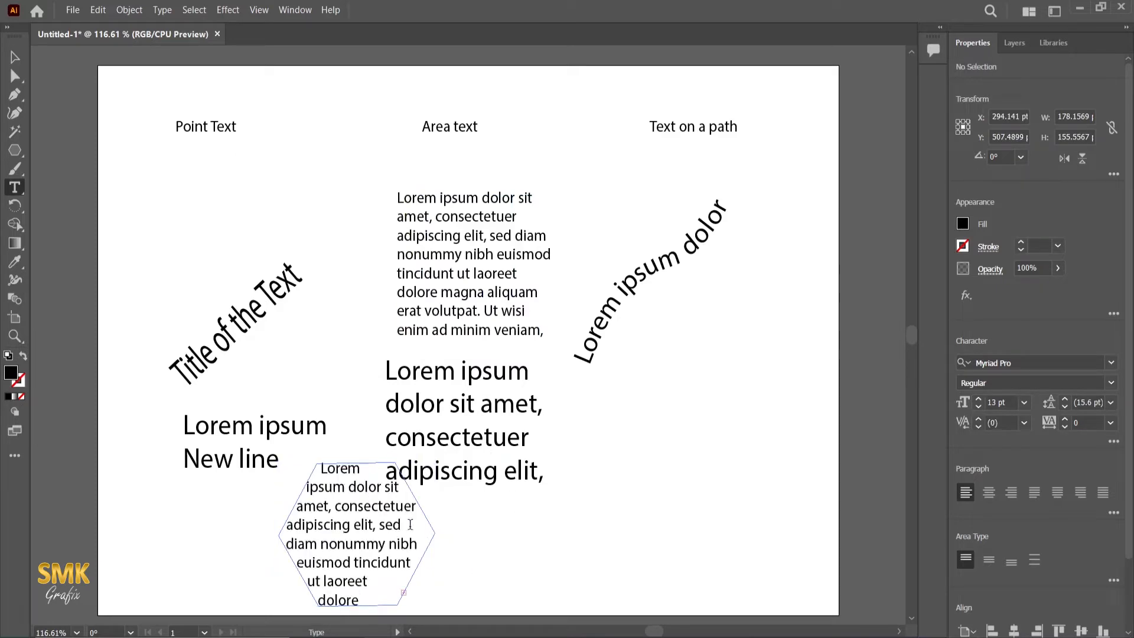
Draw an ellipse about 135 × 187 pt below the text on a path and convert it into vertical placeholder area text
{"action": "right_click", "coordinate": [20, 153]}
{"action": "left_click", "coordinate": [64, 167]}
{"action": "left_click_drag", "start_coordinate": [578, 421], "coordinate": [696, 593]}
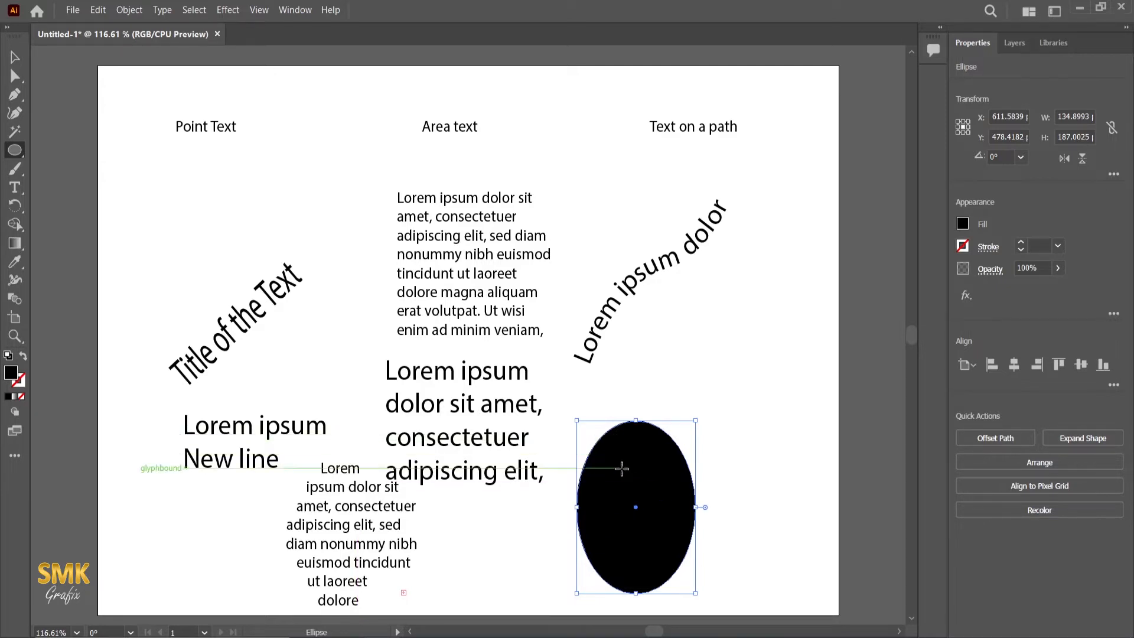
{"action": "left_click", "coordinate": [15, 188]}
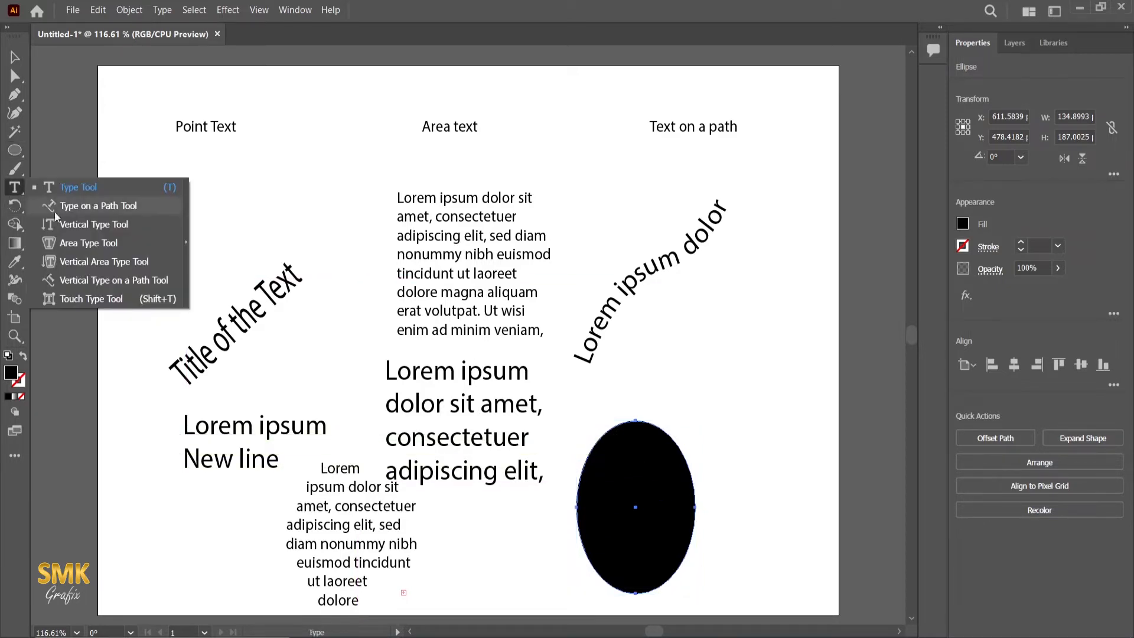
{"action": "left_click", "coordinate": [72, 265]}
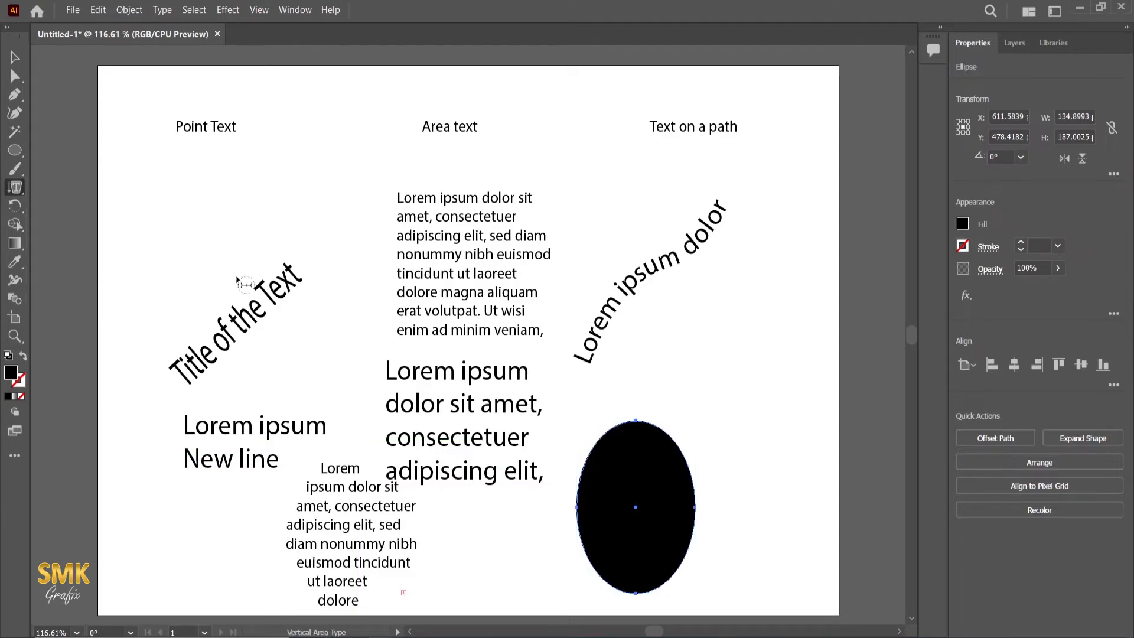
{"action": "left_click", "coordinate": [594, 452]}
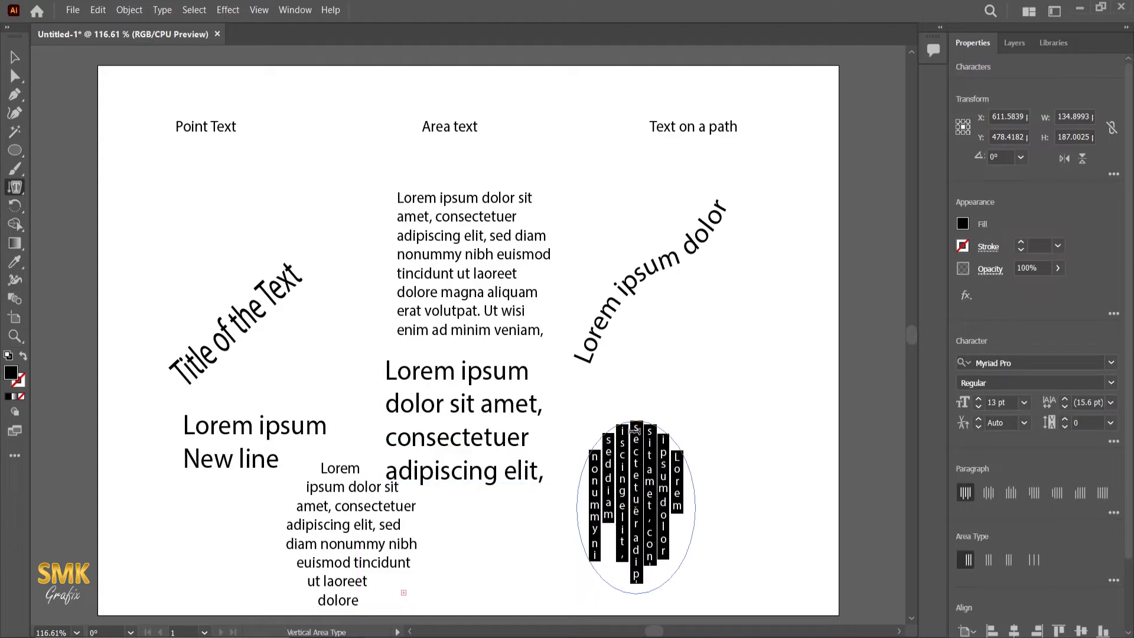
Try smaller font sizes on the ellipse's vertical text and return it to 13 pt
{"action": "left_click", "coordinate": [978, 407]}
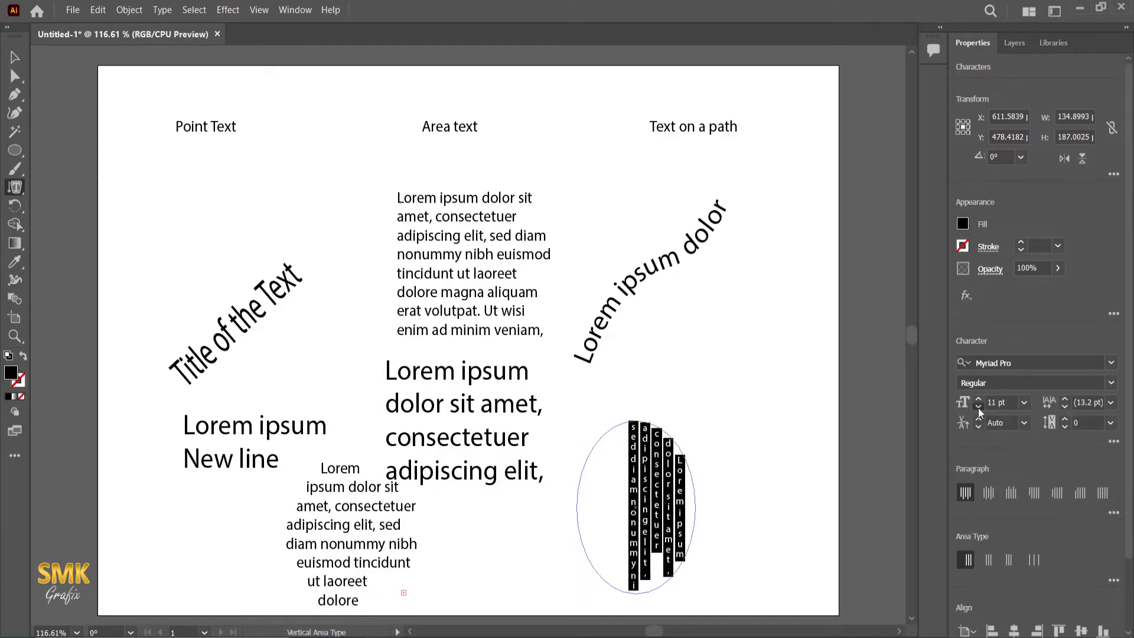
{"action": "left_click", "coordinate": [978, 407]}
{"action": "left_click", "coordinate": [979, 407]}
{"action": "left_click", "coordinate": [979, 399]}
{"action": "left_click", "coordinate": [979, 399]}
{"action": "left_click", "coordinate": [979, 399]}
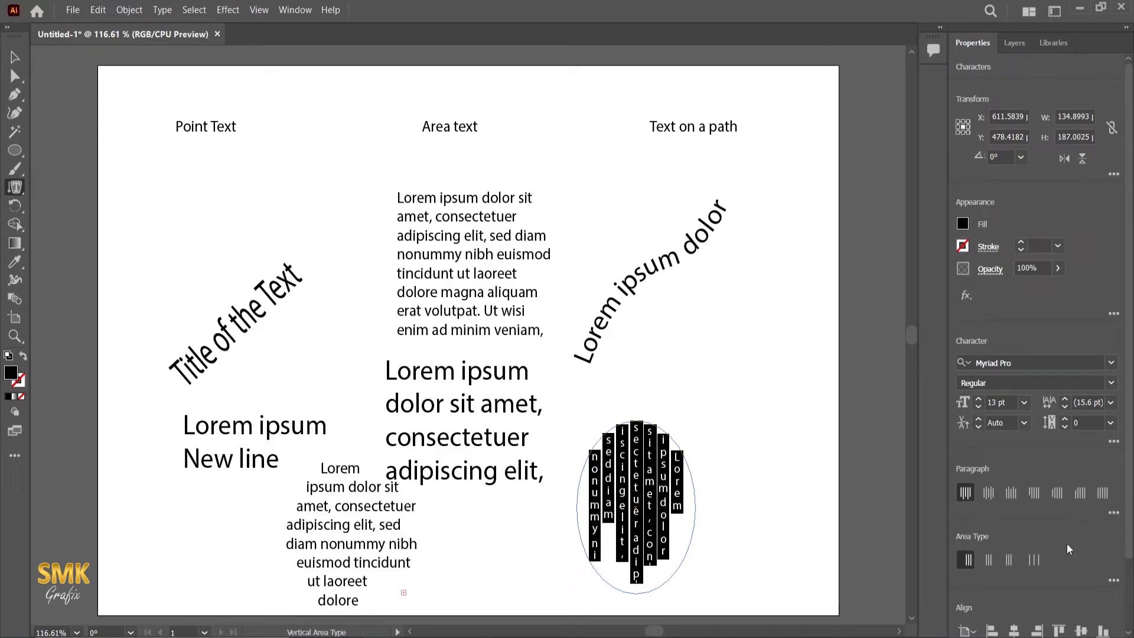
Try justified and centred area alignment on the ellipse's text and return it to the initial alignment
{"action": "left_click", "coordinate": [1035, 559]}
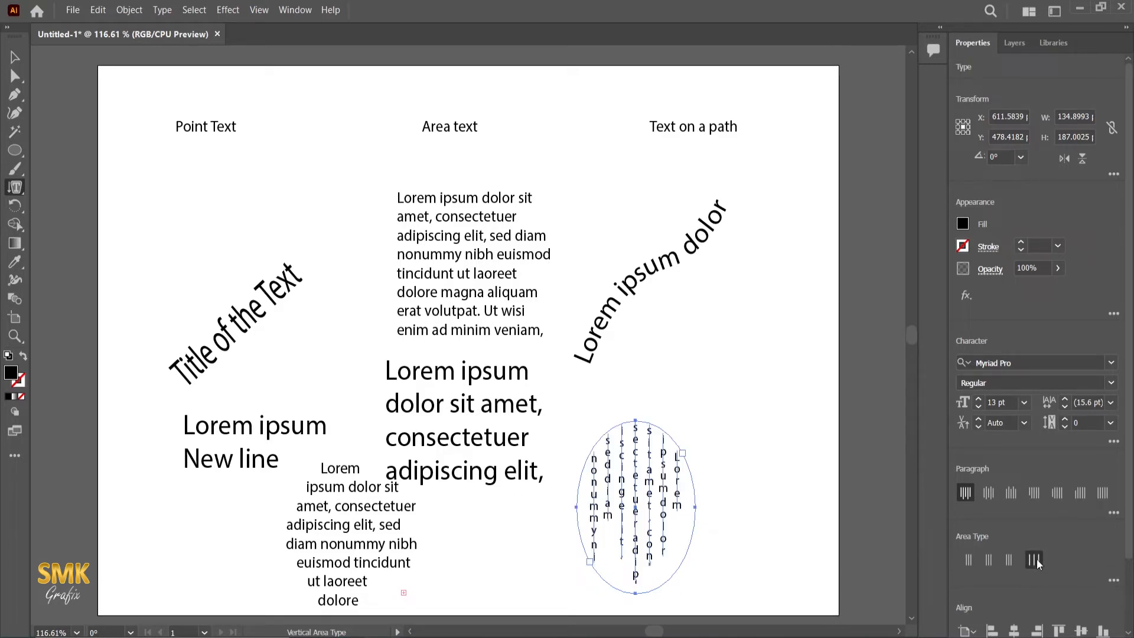
{"action": "left_click", "coordinate": [988, 560]}
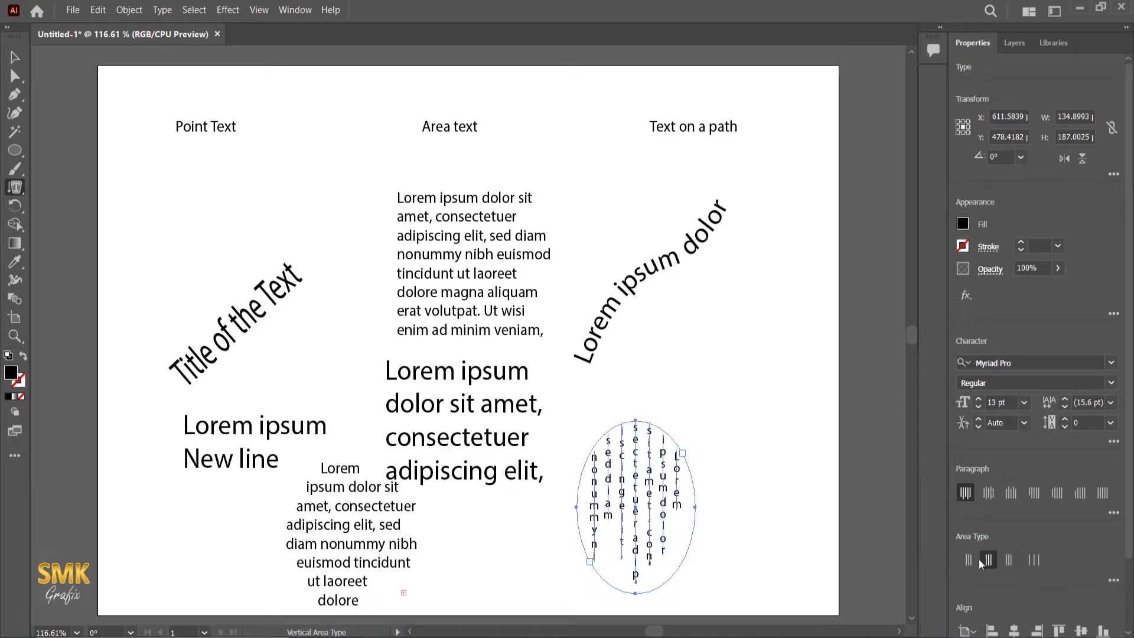
{"action": "left_click", "coordinate": [966, 560]}
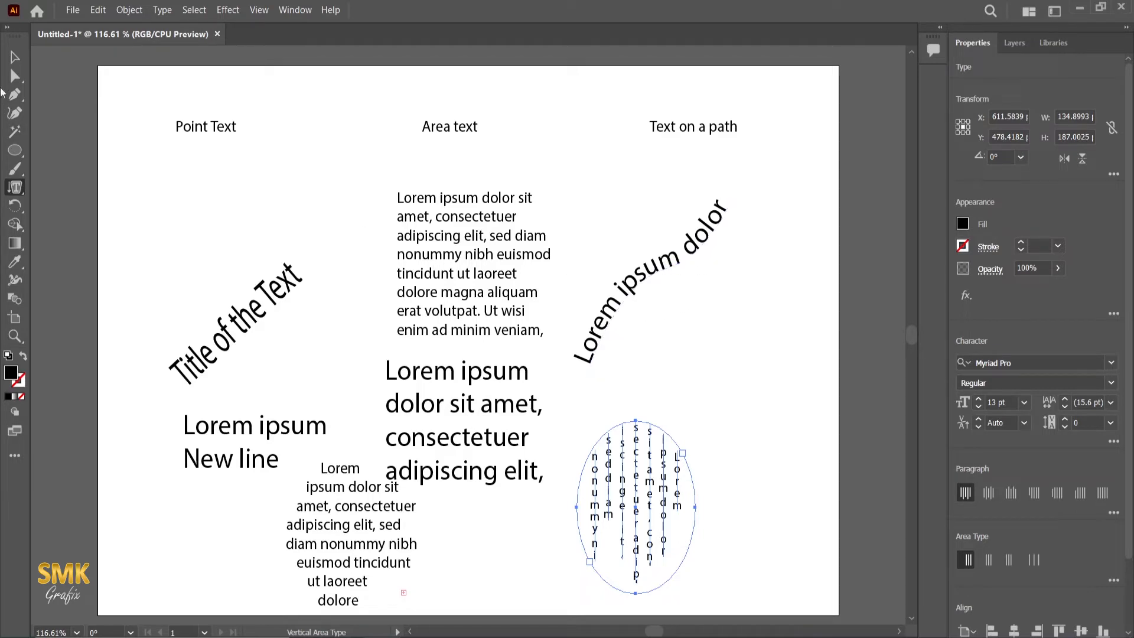
Delete the existing text on a path and draw a four-point open curve about 205 × 158 pt in its place
{"action": "left_click", "coordinate": [15, 57]}
{"action": "left_click", "coordinate": [643, 275]}
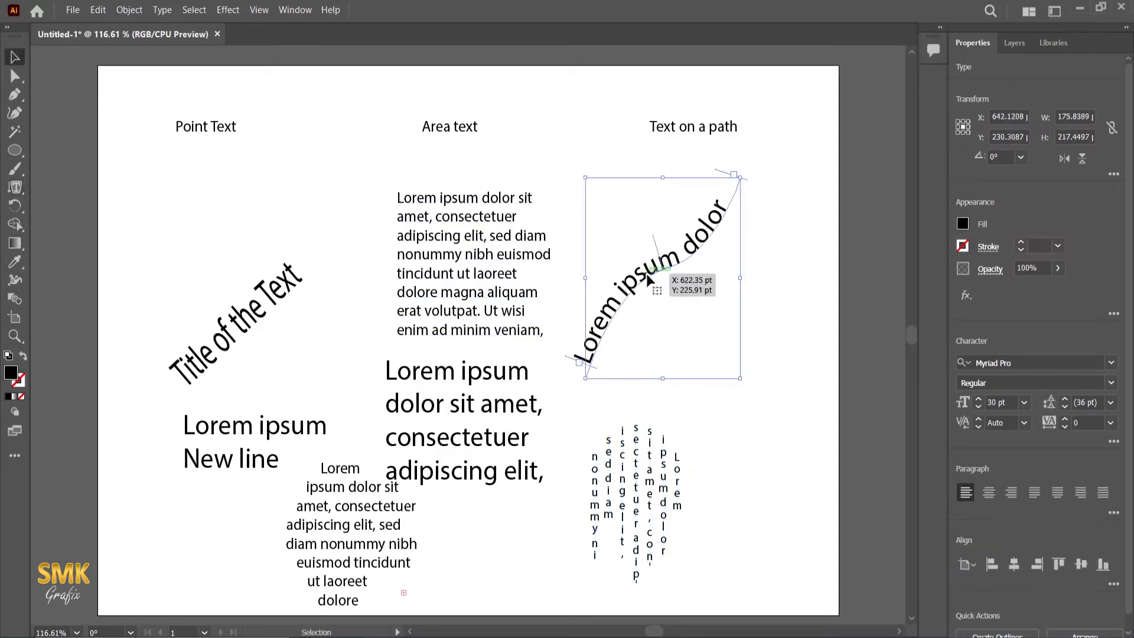
{"action": "left_click", "coordinate": [15, 114]}
{"action": "left_click", "coordinate": [623, 191]}
{"action": "left_click", "coordinate": [750, 206]}
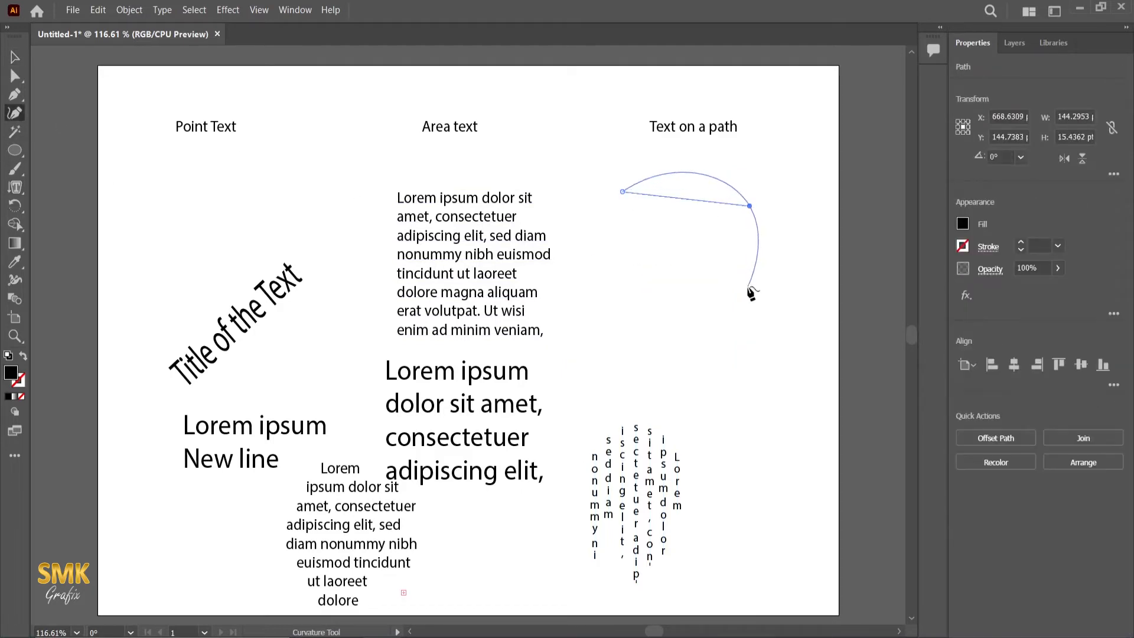
{"action": "left_click", "coordinate": [767, 291]}
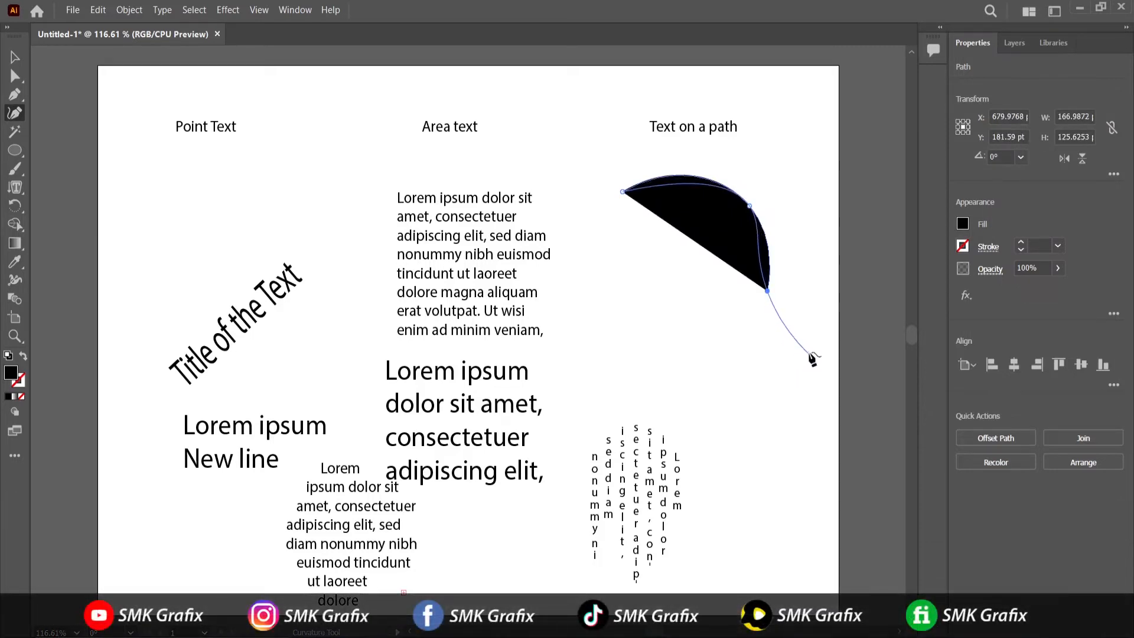
{"action": "left_click", "coordinate": [804, 329]}
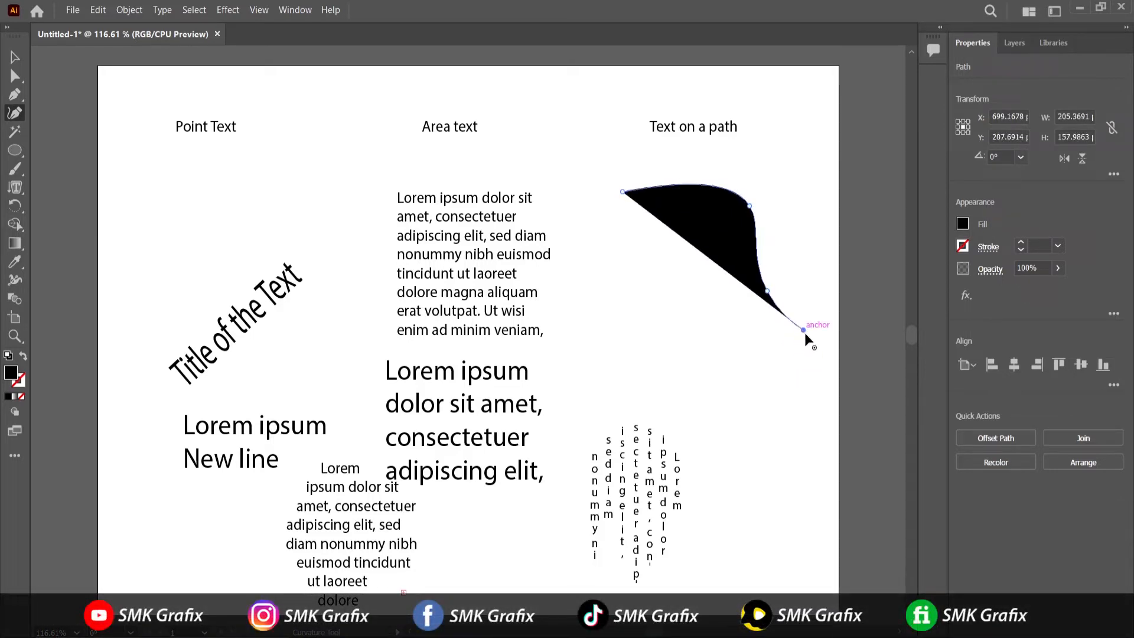
Swap the curve's fill and stroke for a 1 pt outline and reduce its height to about 119 pt
{"action": "left_click", "coordinate": [23, 355]}
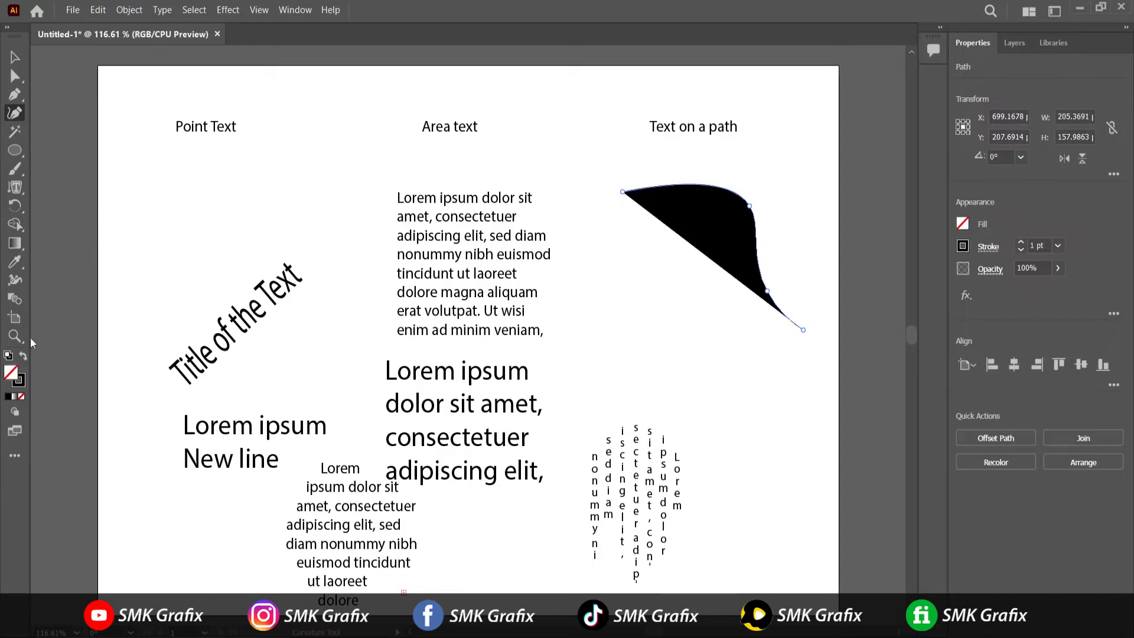
{"action": "left_click", "coordinate": [15, 63]}
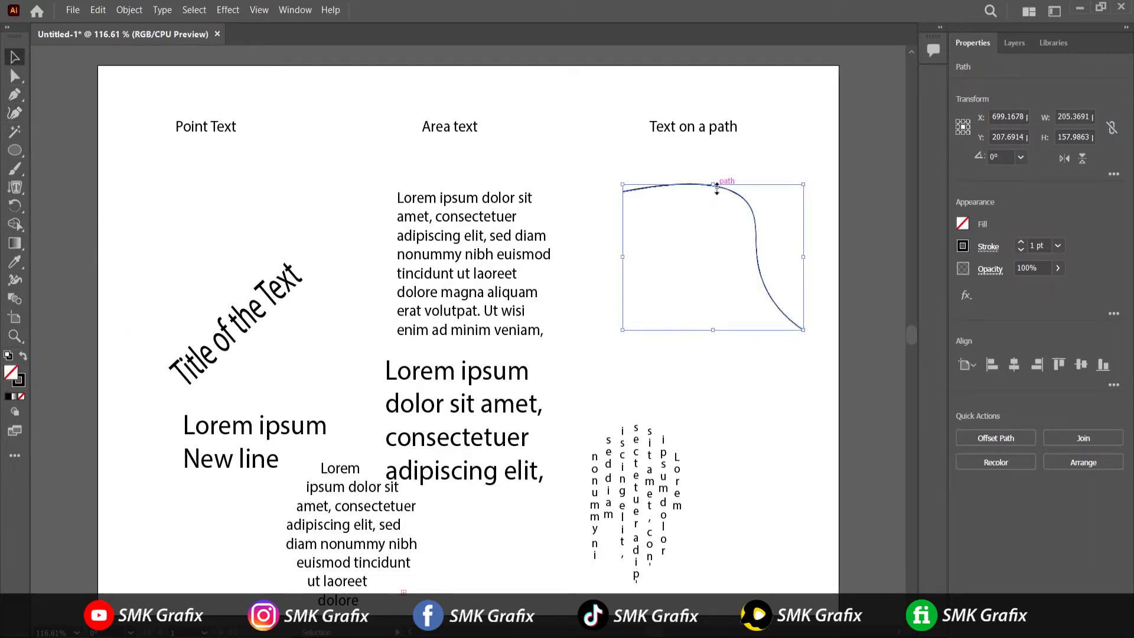
{"action": "left_click_drag", "start_coordinate": [722, 184], "coordinate": [681, 225]}
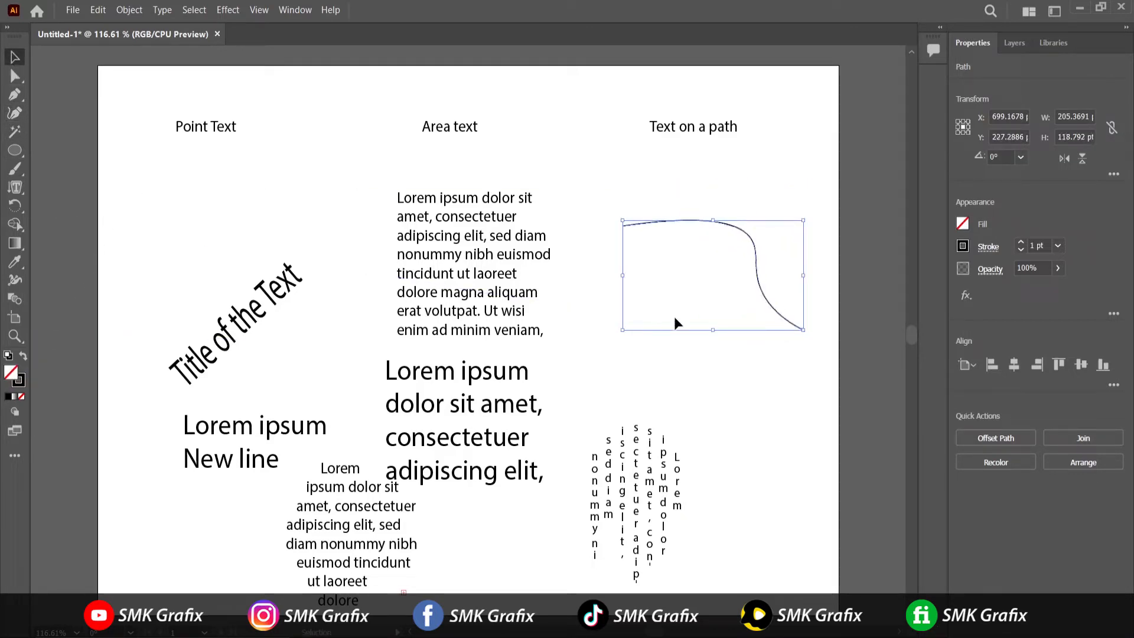
Convert the curve into vertical placeholder text on a path and finish text editing
{"action": "left_click", "coordinate": [15, 188]}
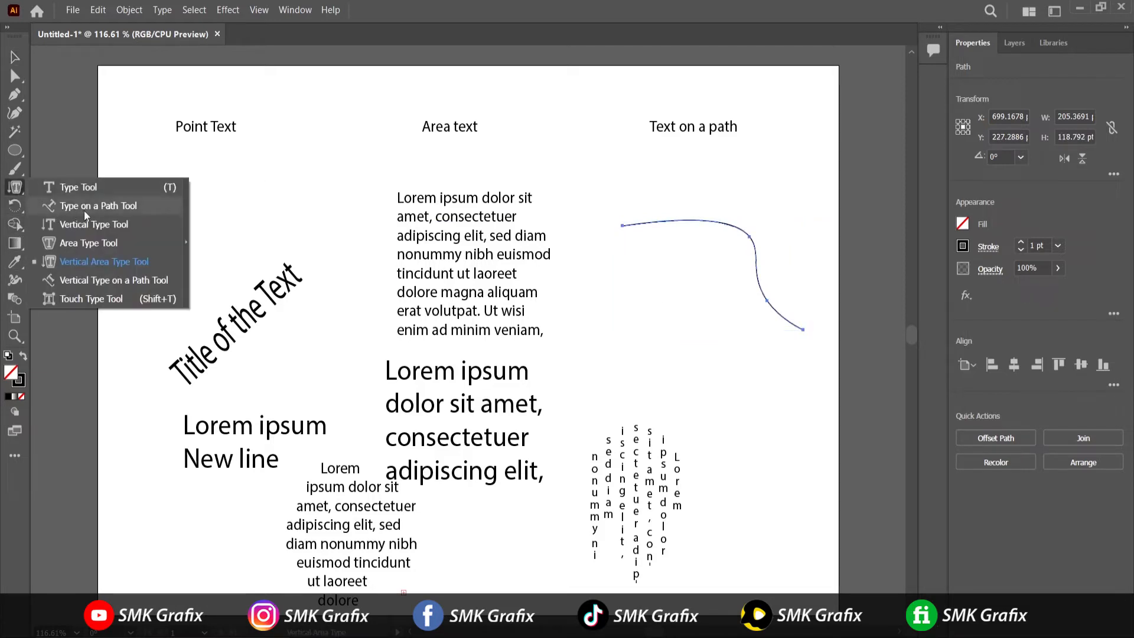
{"action": "left_click", "coordinate": [104, 281]}
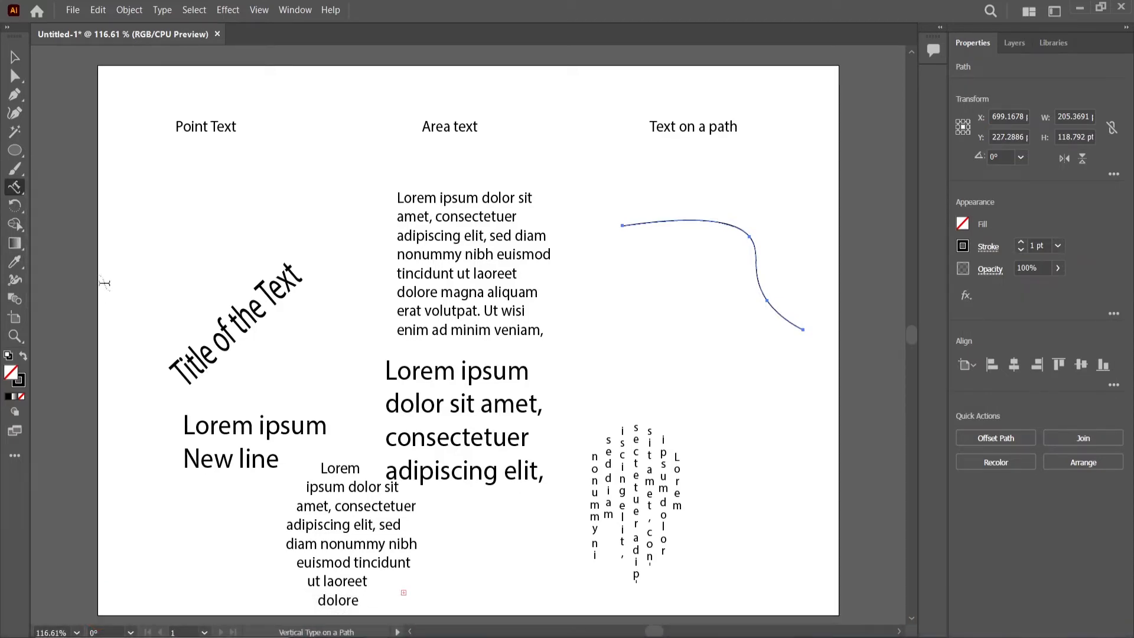
{"action": "left_click", "coordinate": [623, 223]}
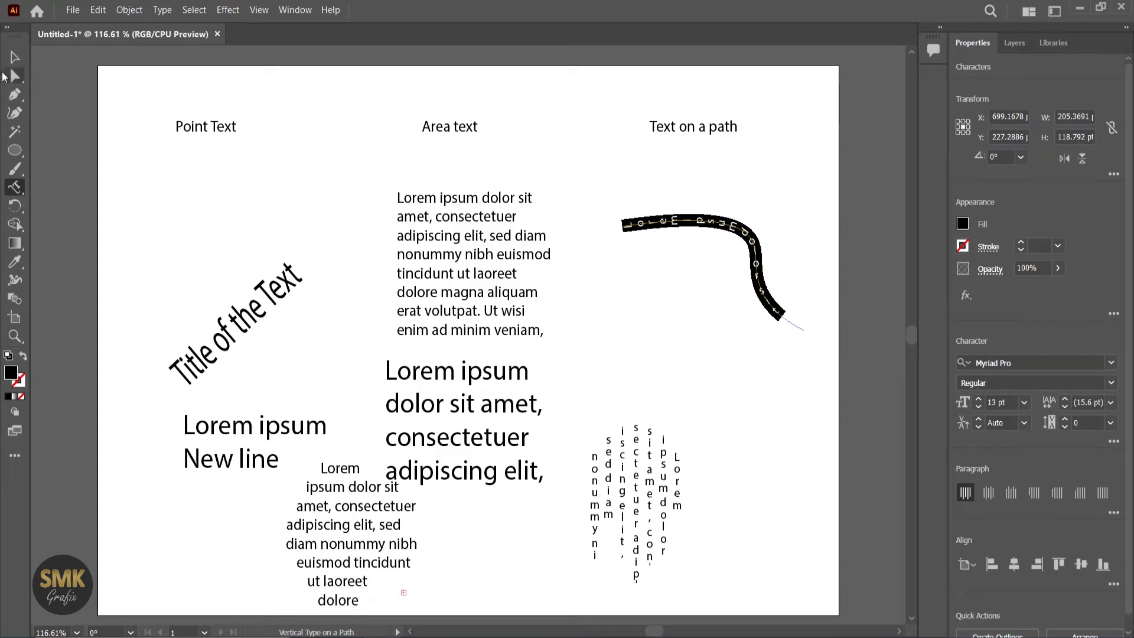
{"action": "key", "text": "Escape"}
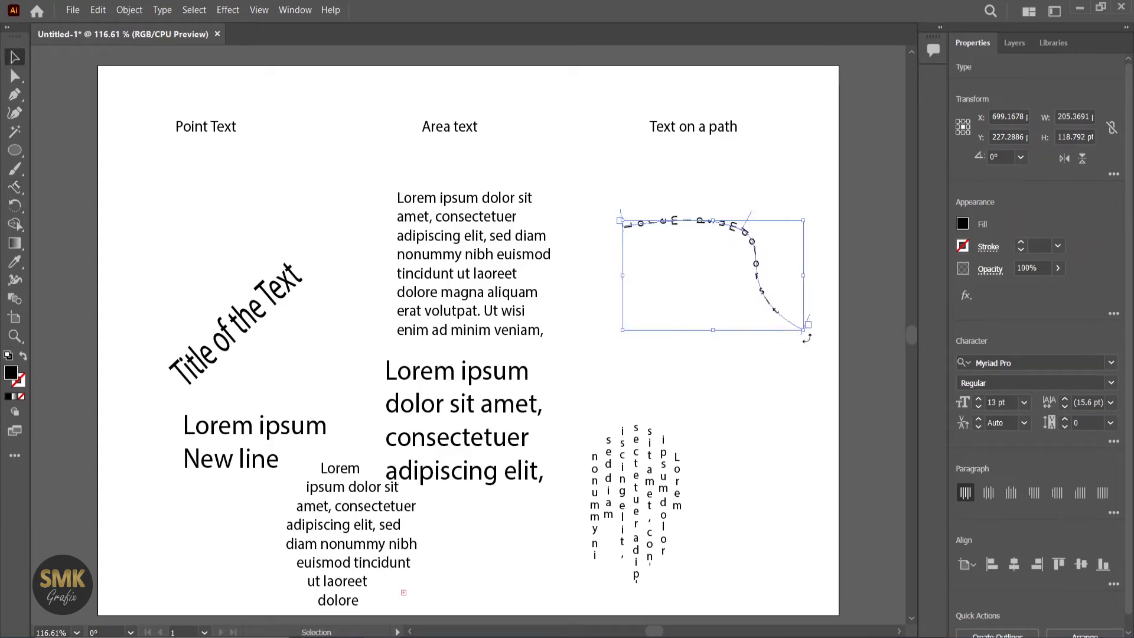
Rotate the vertical path text so it runs down the artboard below the "Text on a path" heading, and deselect it
{"action": "left_click_drag", "start_coordinate": [807, 338], "coordinate": [700, 385]}
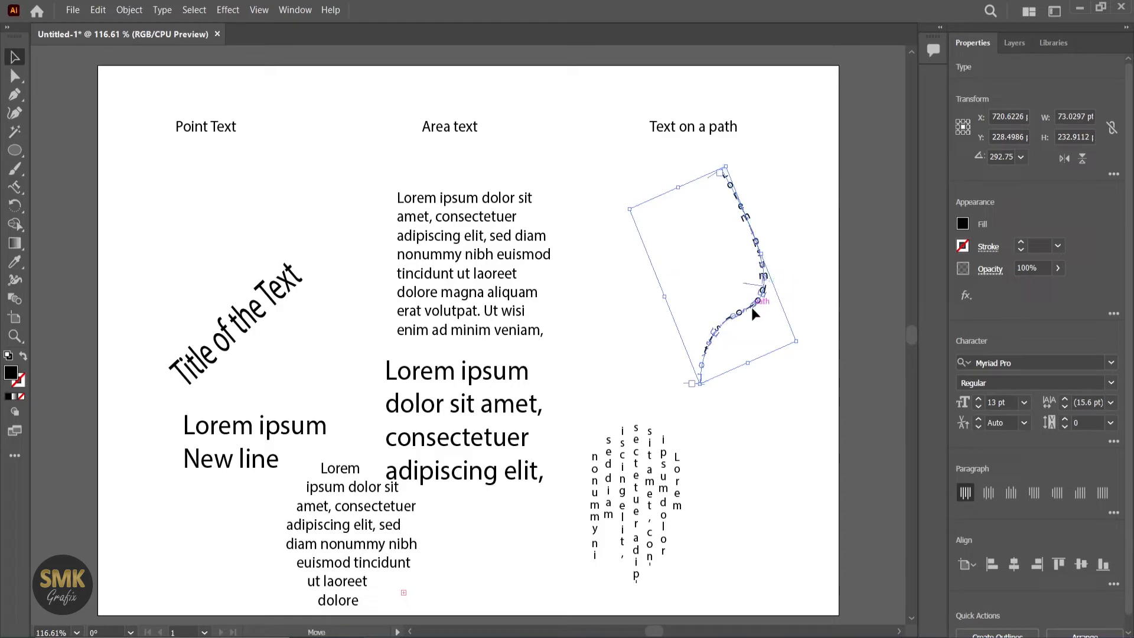
{"action": "left_click_drag", "start_coordinate": [752, 308], "coordinate": [765, 331]}
{"action": "left_click_drag", "start_coordinate": [763, 253], "coordinate": [765, 252]}
{"action": "left_click_drag", "start_coordinate": [707, 394], "coordinate": [697, 130]}
{"action": "left_click", "coordinate": [251, 269]}
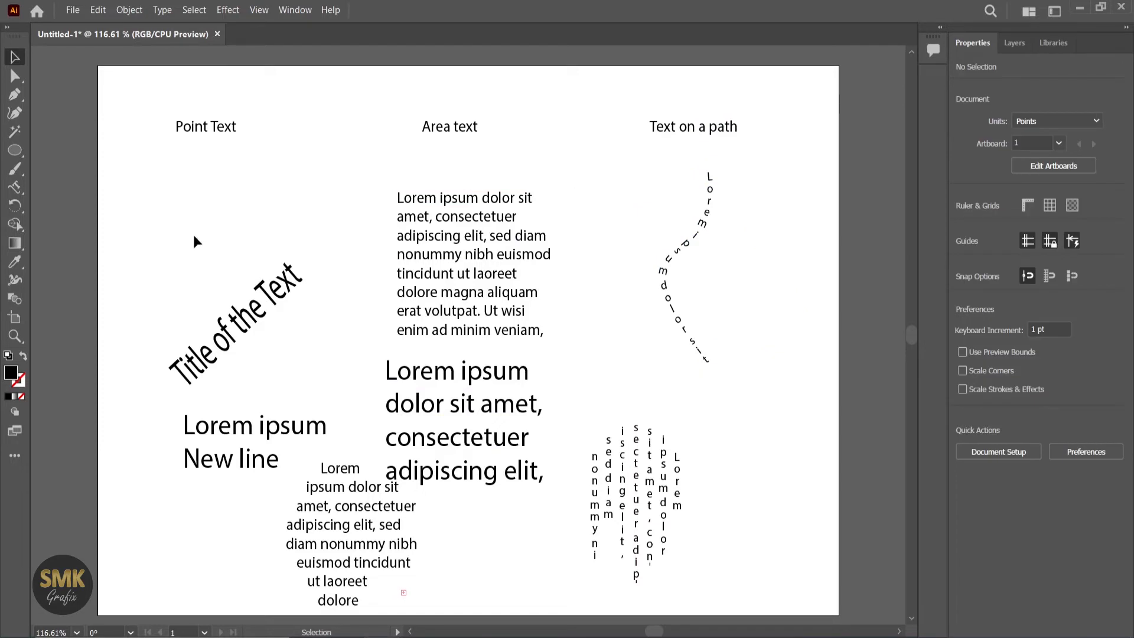
Place horizontal placeholder point text above the slanted "Title of the Text"
{"action": "left_click", "coordinate": [15, 187]}
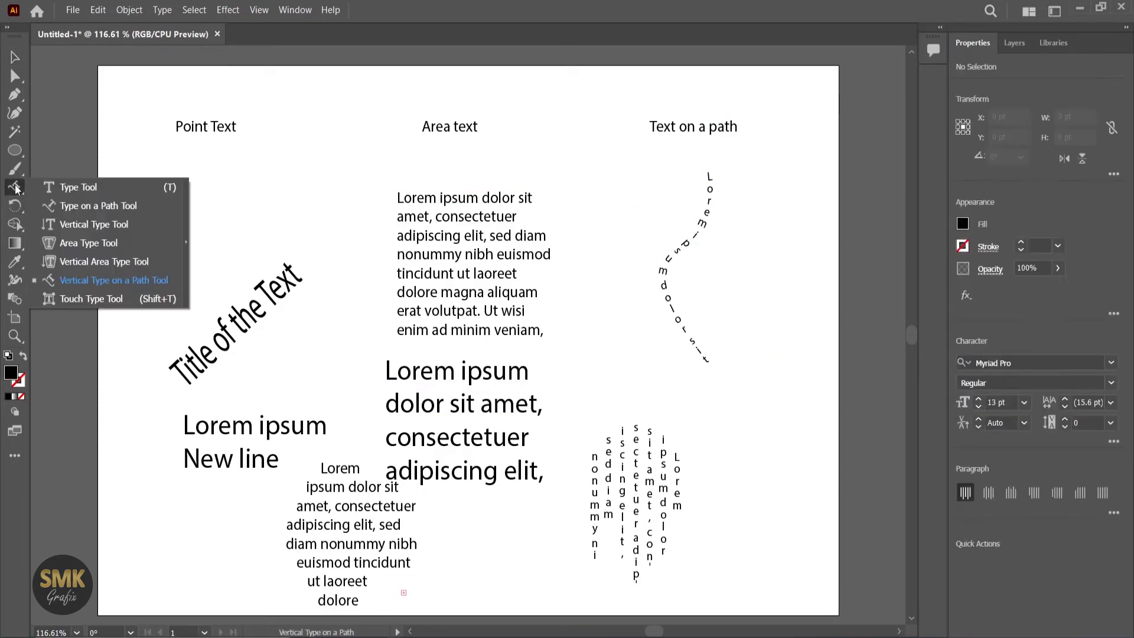
{"action": "left_click", "coordinate": [71, 187]}
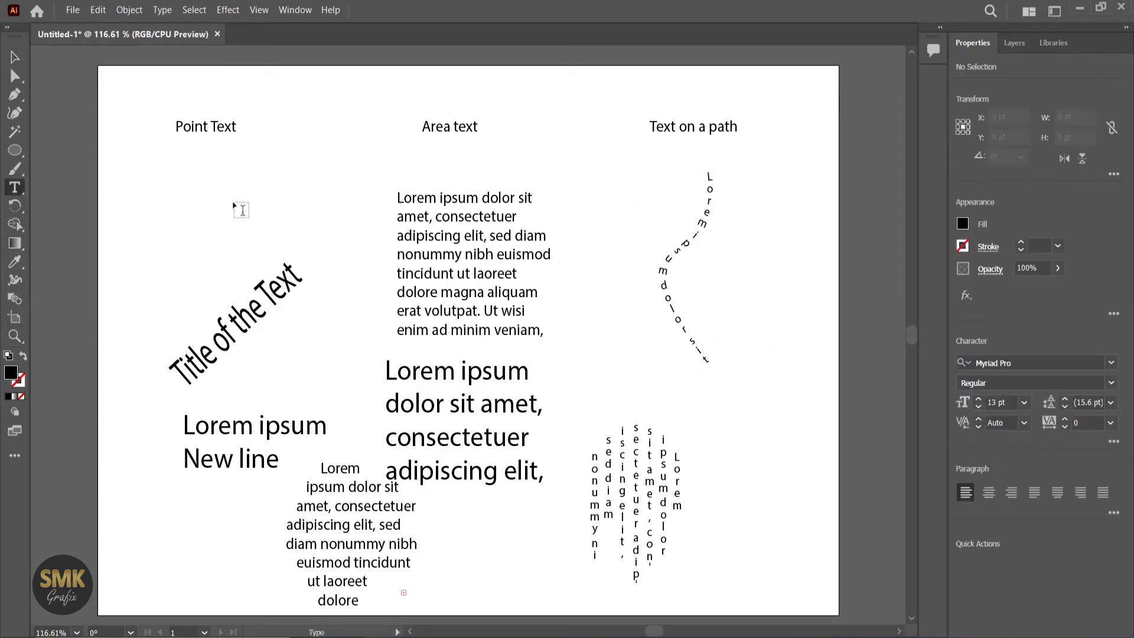
{"action": "left_click", "coordinate": [267, 205]}
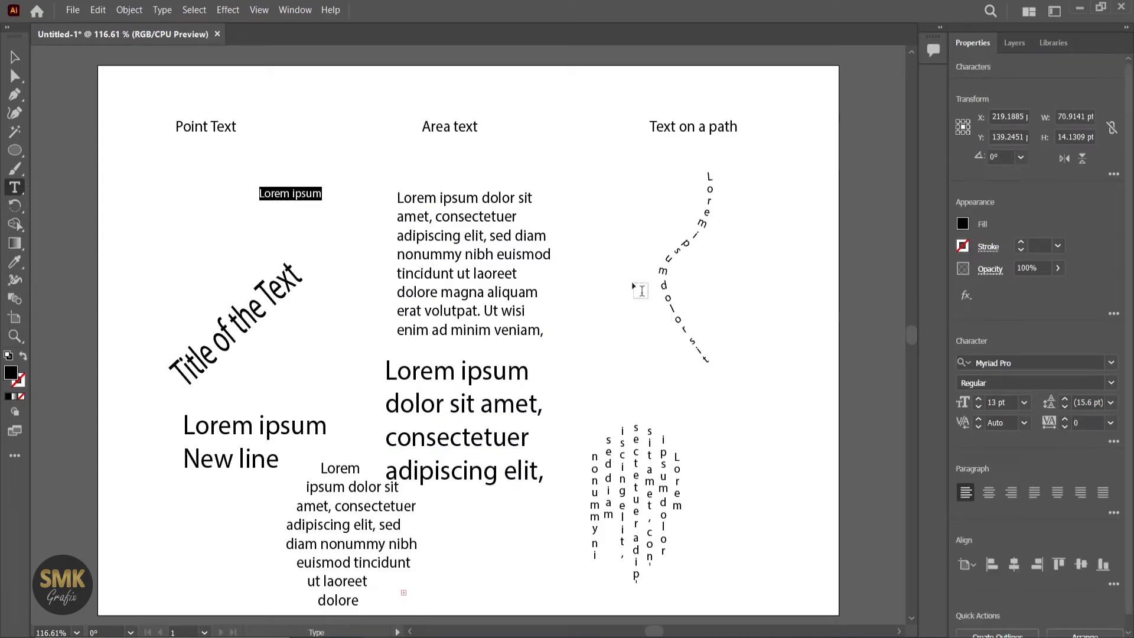
List the objects contained in Layer 1 and deselect the new point text
{"action": "left_click", "coordinate": [1014, 43]}
{"action": "left_click", "coordinate": [995, 67]}
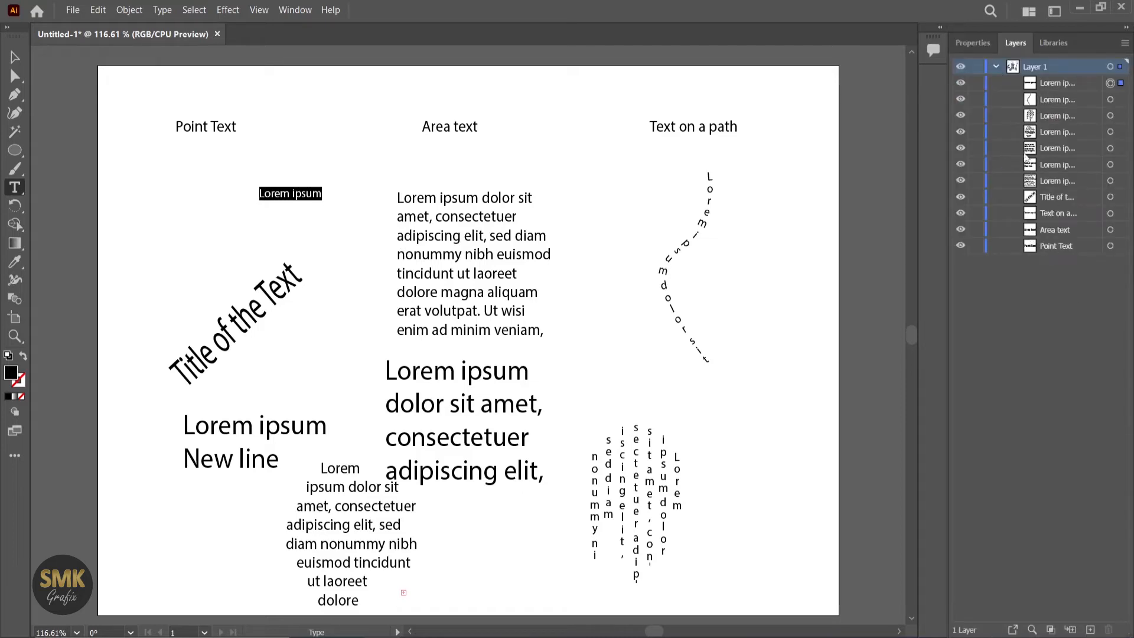
{"action": "left_click", "coordinate": [603, 193], "text": "ctrl"}
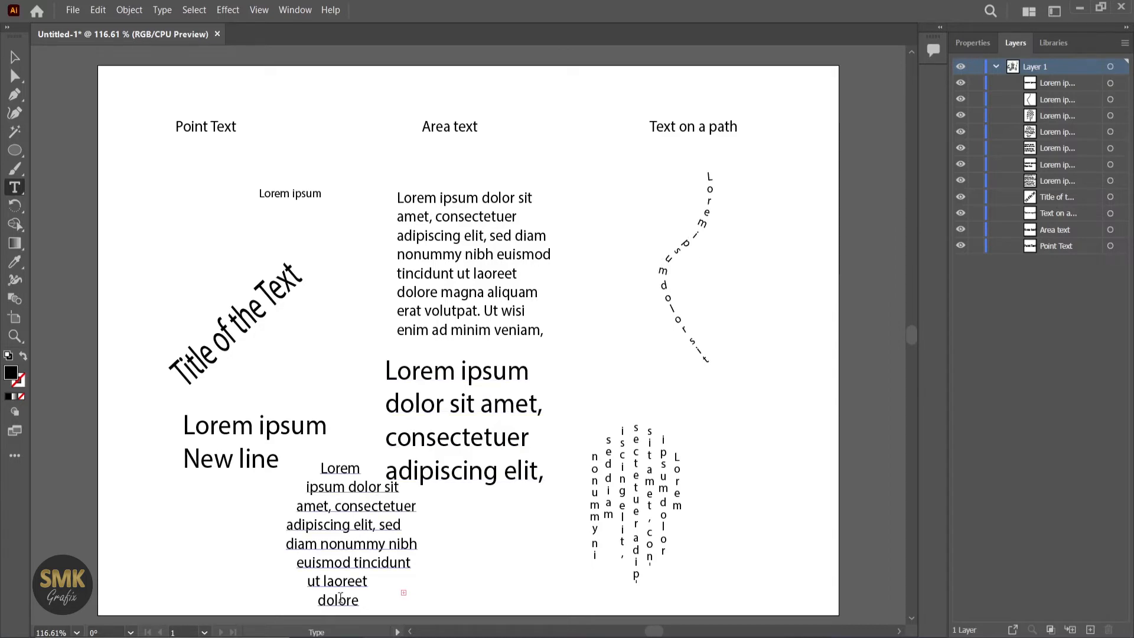
Run the path Clean Up for empty text paths only, leaving out stray points and unpainted objects
{"action": "left_click", "coordinate": [135, 10]}
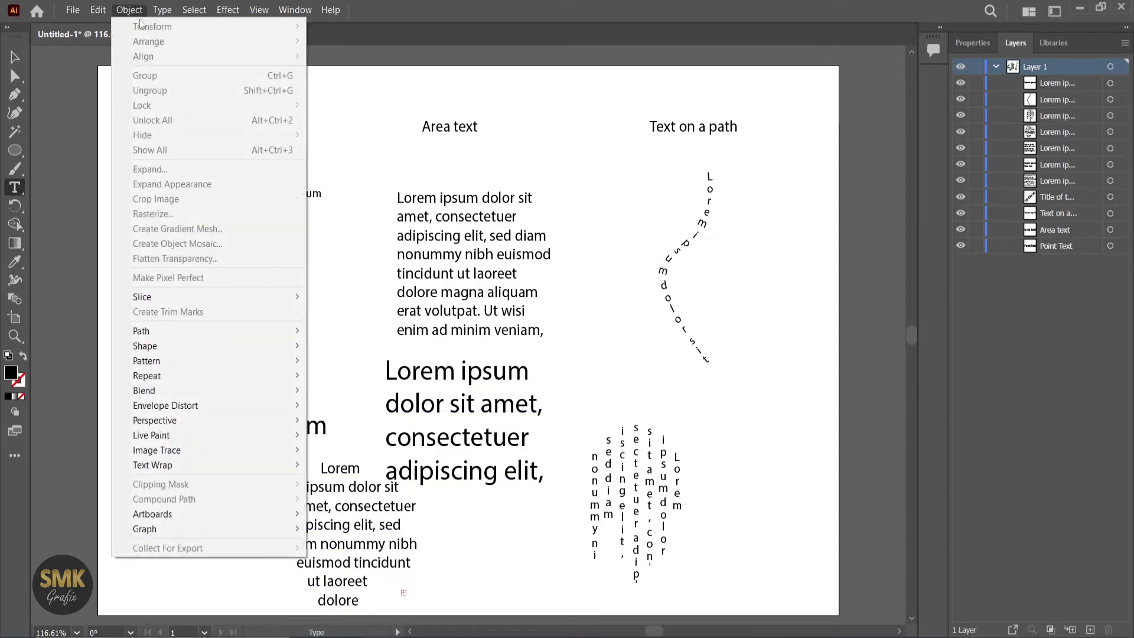
{"action": "mouse_move", "coordinate": [184, 335]}
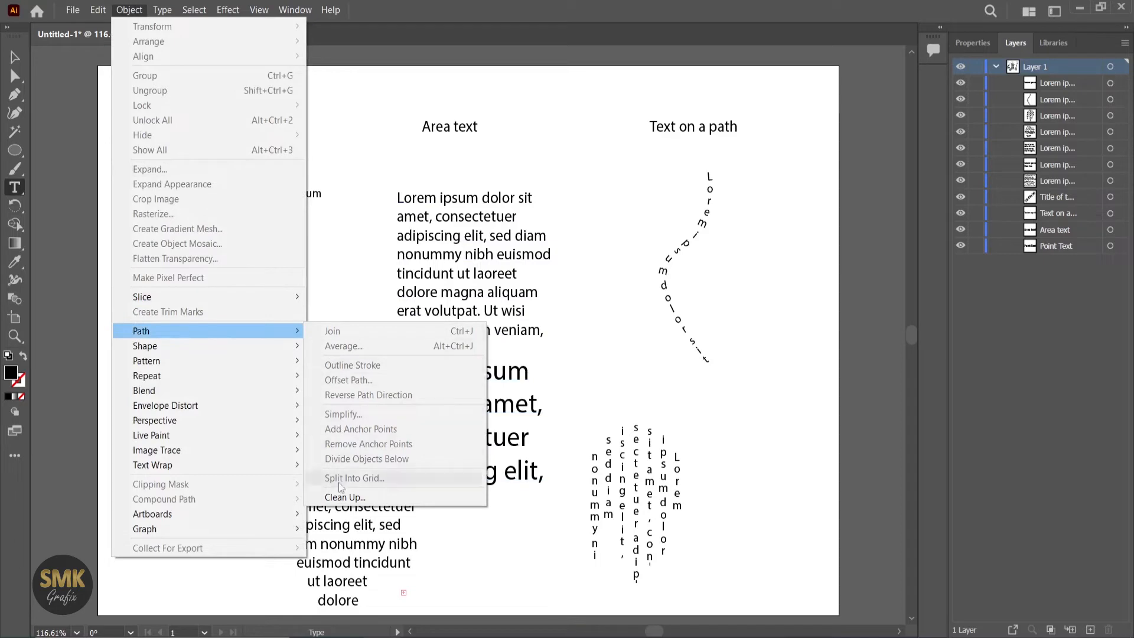
{"action": "left_click", "coordinate": [343, 497]}
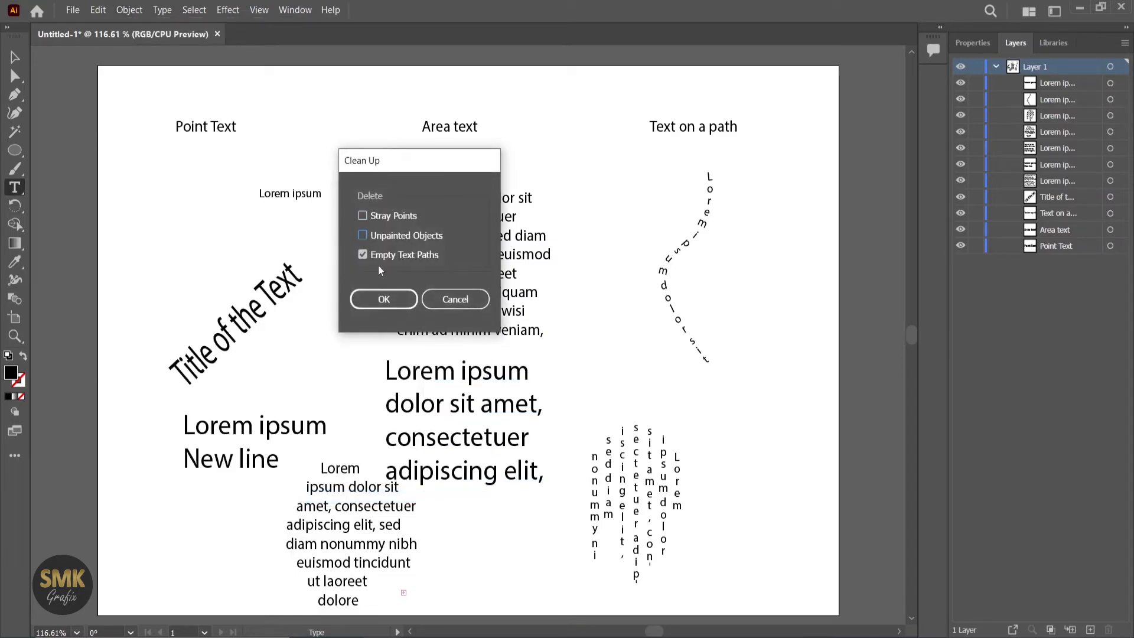
{"action": "left_click", "coordinate": [385, 303]}
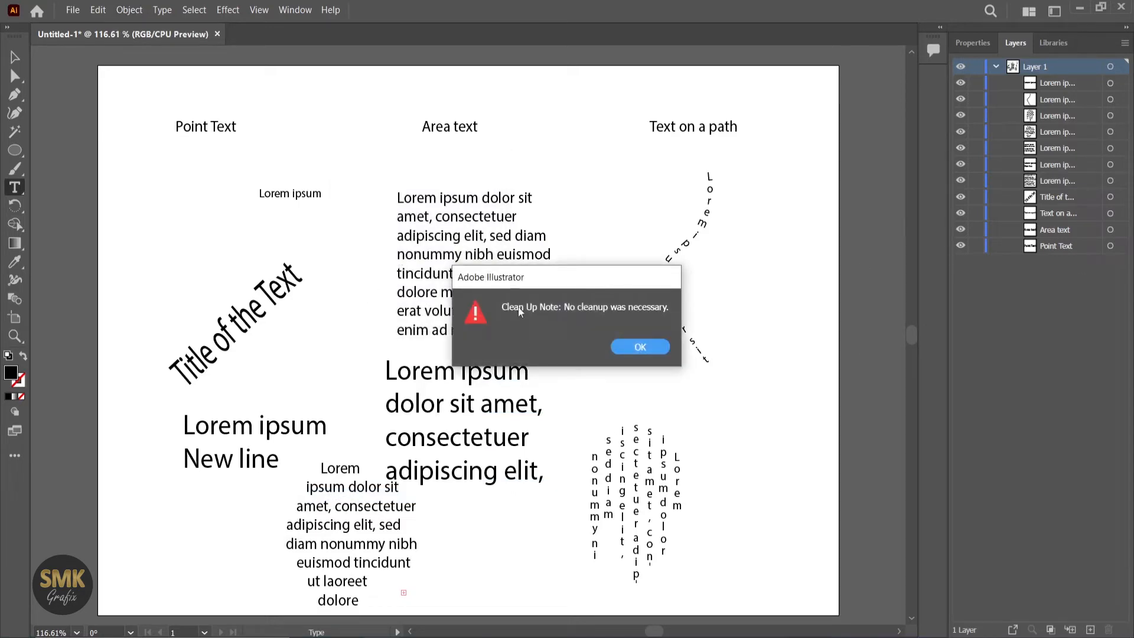
{"action": "left_click", "coordinate": [640, 347]}
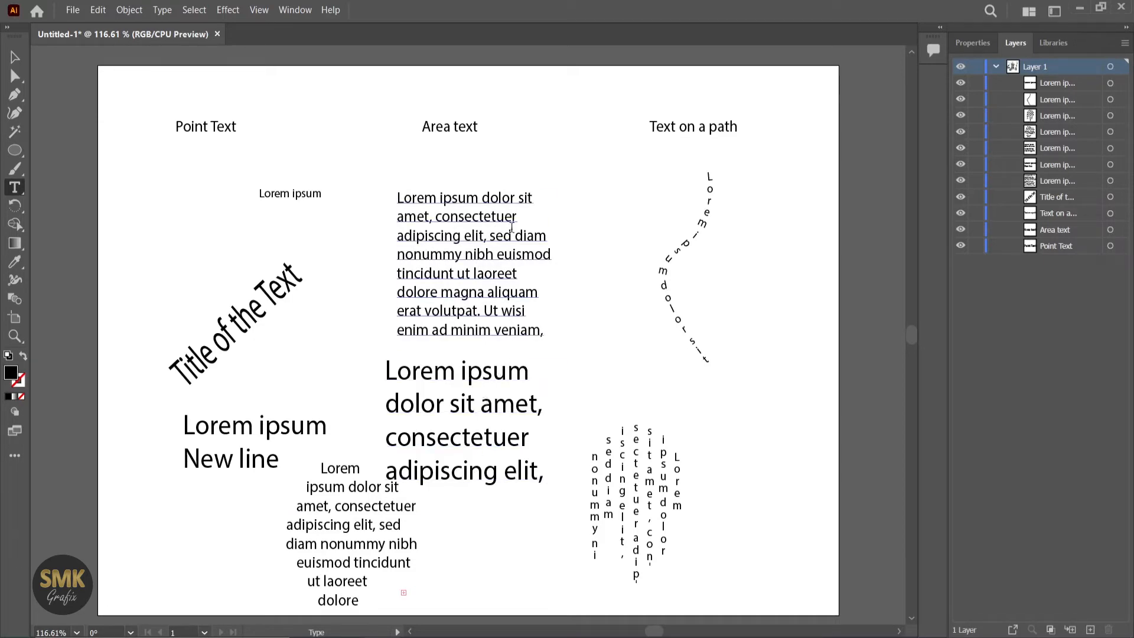
Add placeholder point text beside the vertical path text and a narrow placeholder area text box below it
{"action": "left_click", "coordinate": [595, 192]}
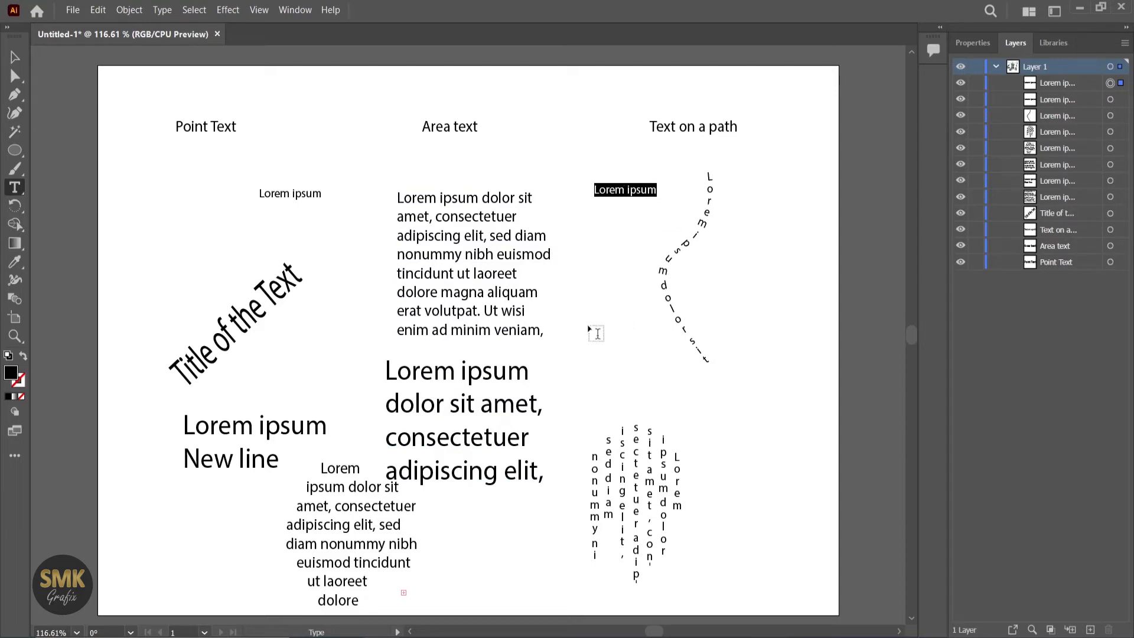
{"action": "left_click_drag", "start_coordinate": [576, 266], "coordinate": [644, 398]}
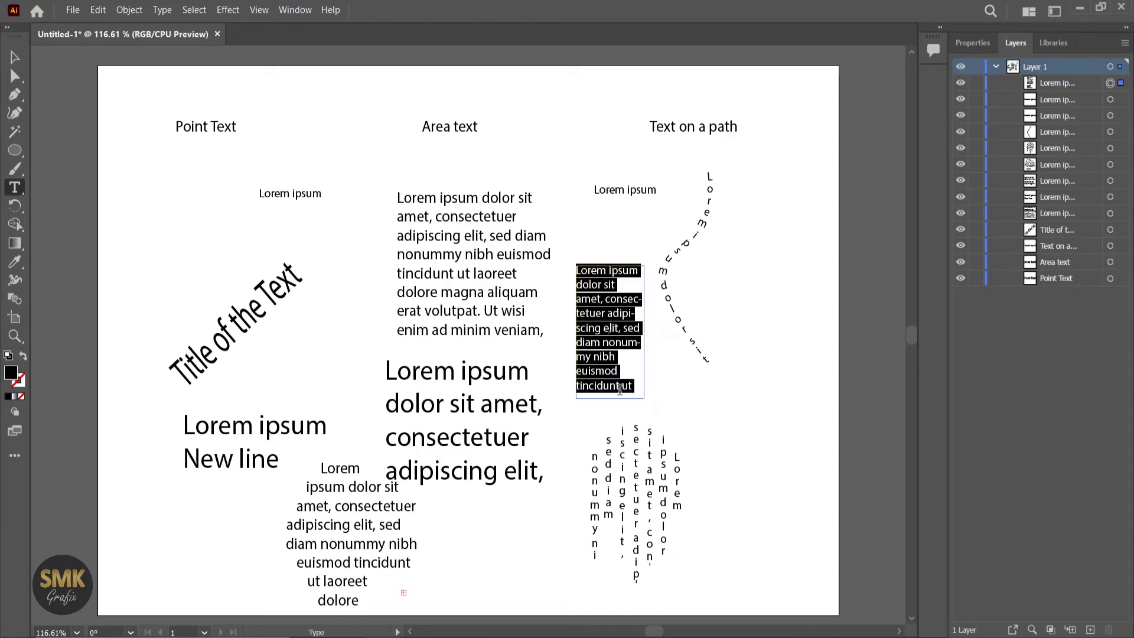
Turn off filling new type objects with placeholder text in the Type preferences
{"action": "left_click", "coordinate": [98, 10]}
{"action": "mouse_move", "coordinate": [146, 440]}
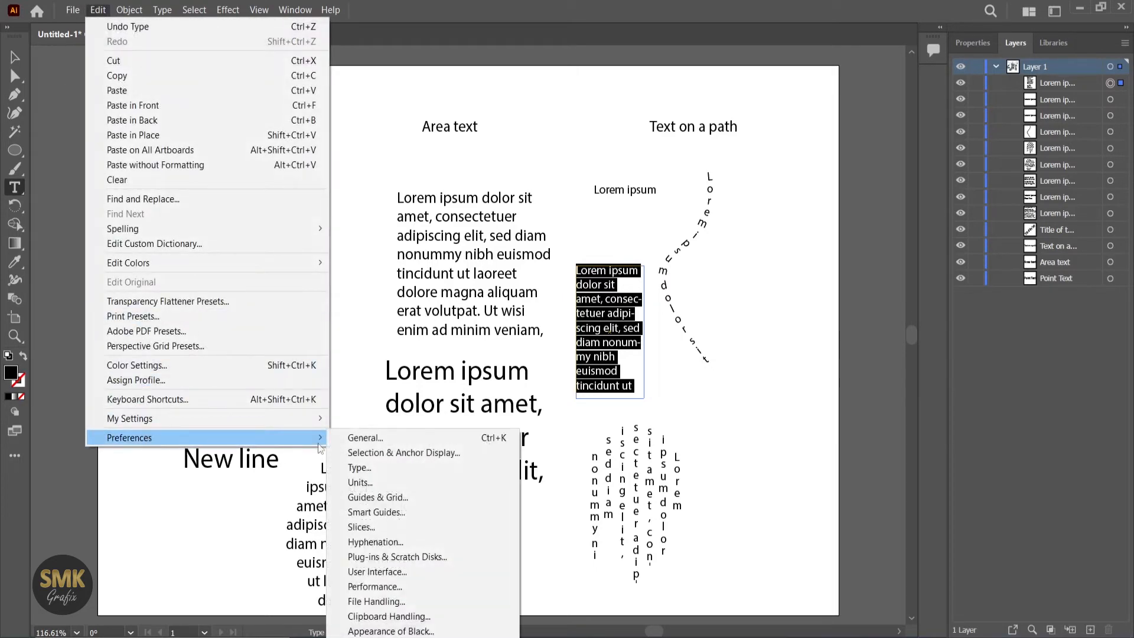
{"action": "left_click", "coordinate": [378, 465]}
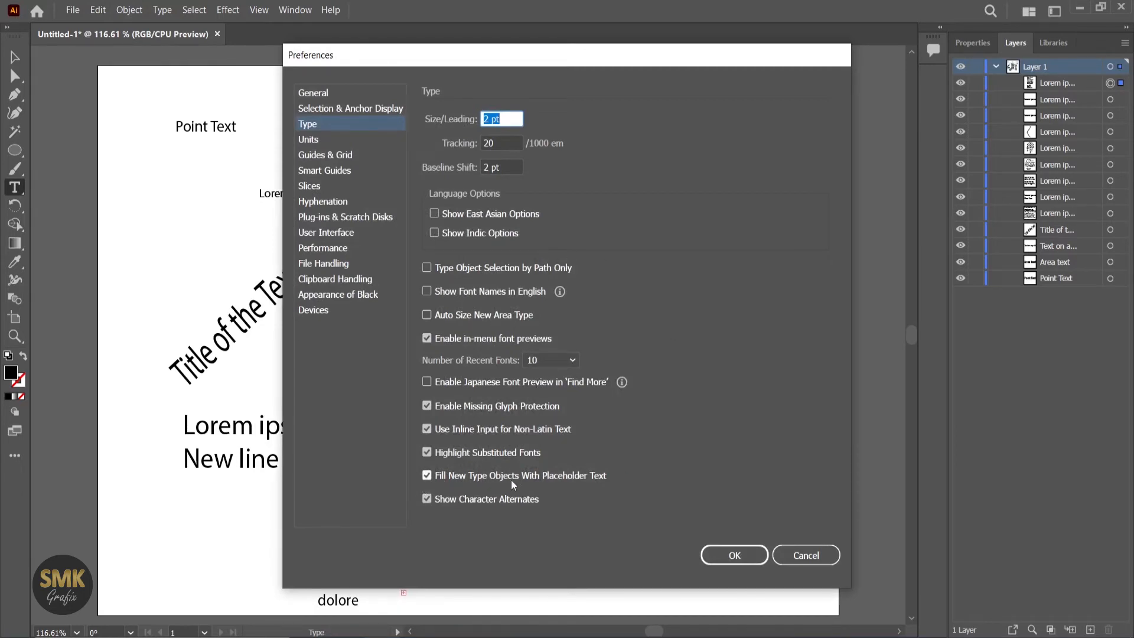
{"action": "left_click", "coordinate": [427, 476]}
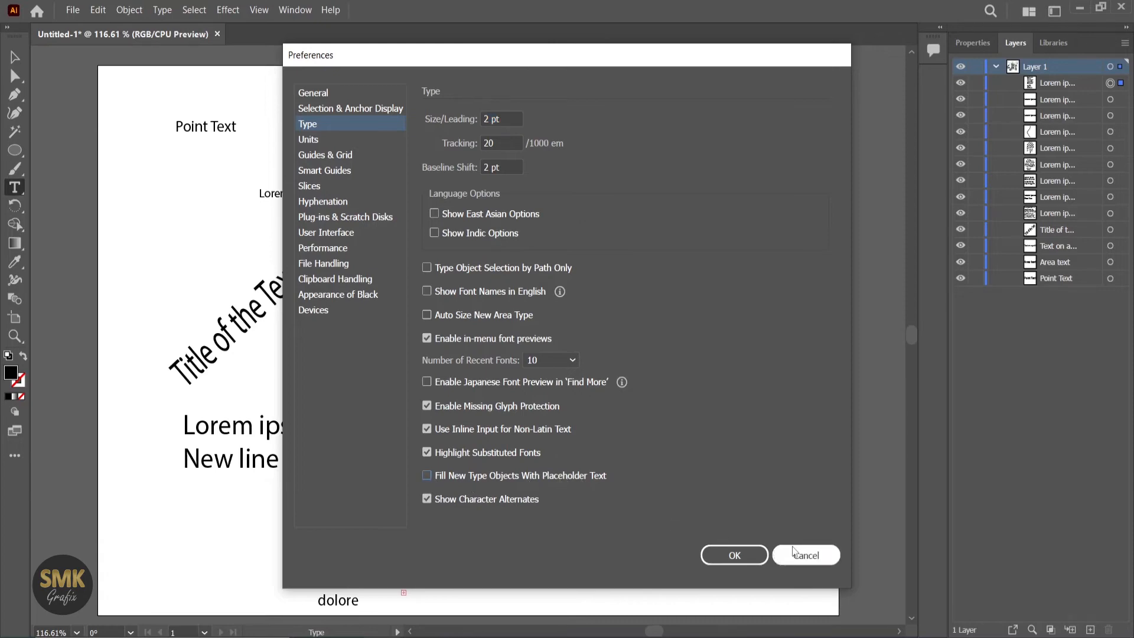
{"action": "left_click", "coordinate": [734, 555]}
Draw a small area text box below "Point Text" reading "wserter6bwqn456wbe4g6bw34g6w3", and start an empty point text beside it
{"action": "left_click_drag", "start_coordinate": [153, 194], "coordinate": [234, 282]}
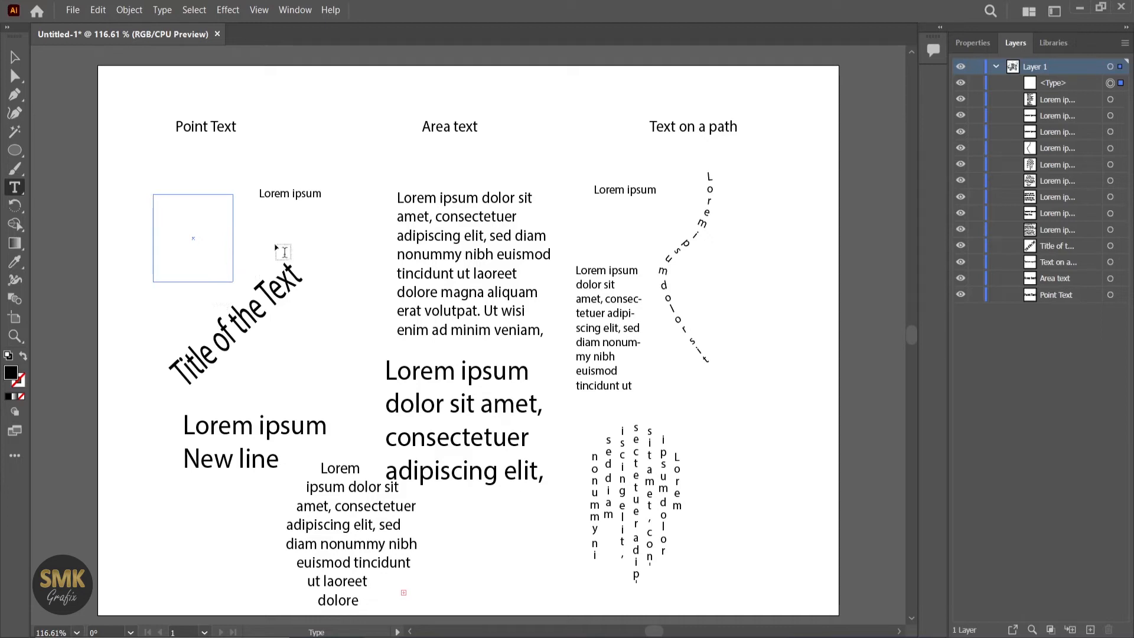
{"action": "type", "text": "wserter6bwqn456wbe4g6bw34g6w3"}
{"action": "left_click", "coordinate": [327, 236]}
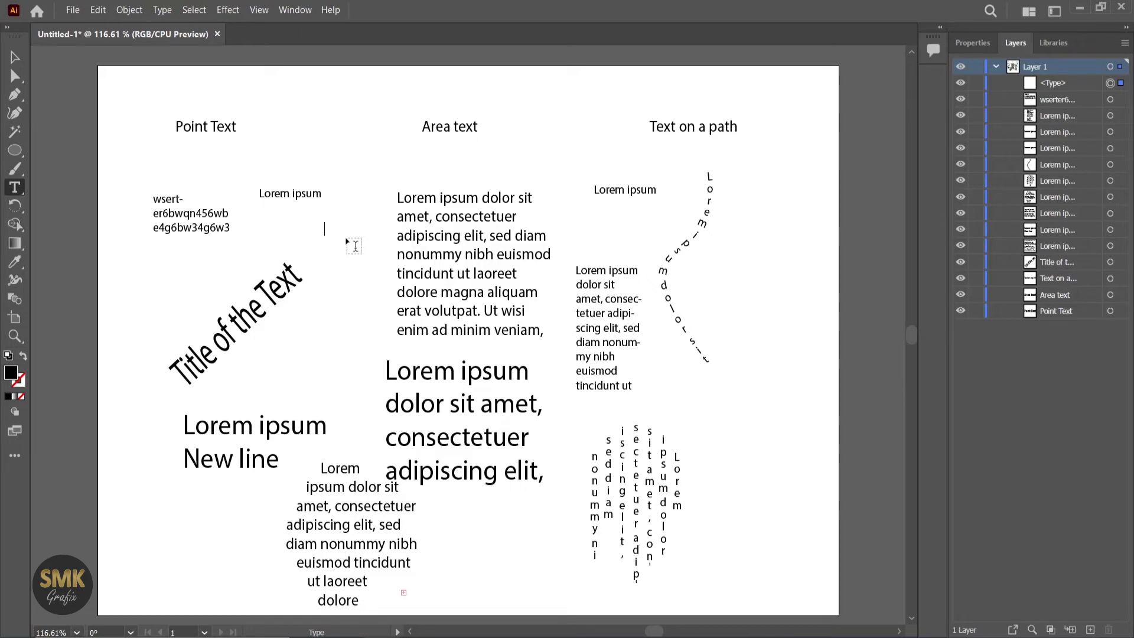
Turn the preference for filling new type objects with placeholder text back on
{"action": "left_click", "coordinate": [98, 10]}
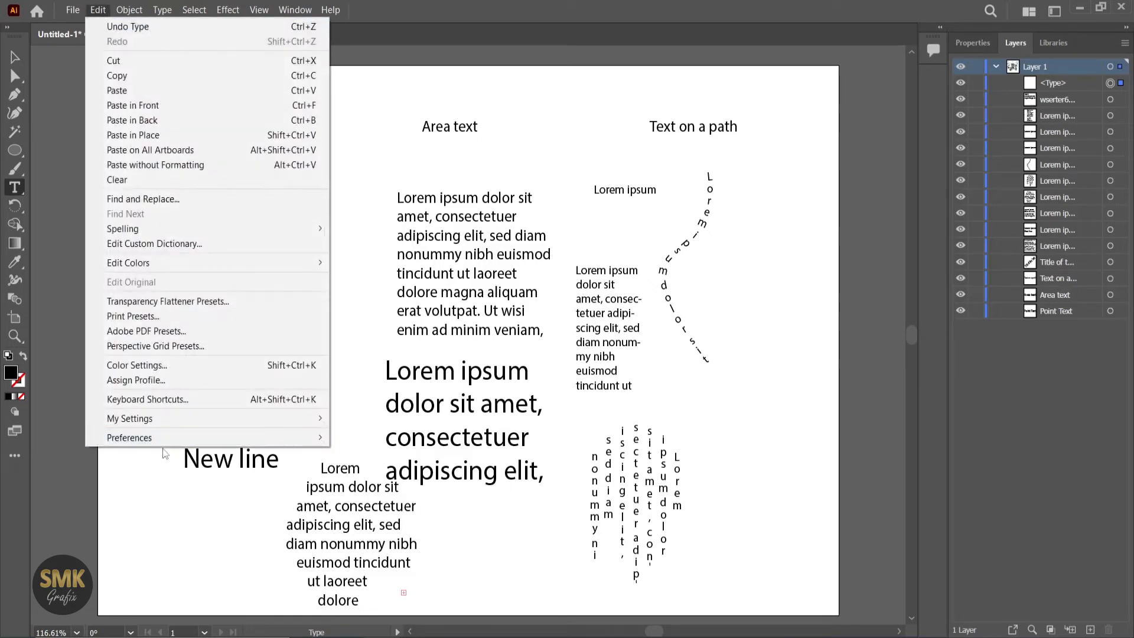
{"action": "mouse_move", "coordinate": [178, 438]}
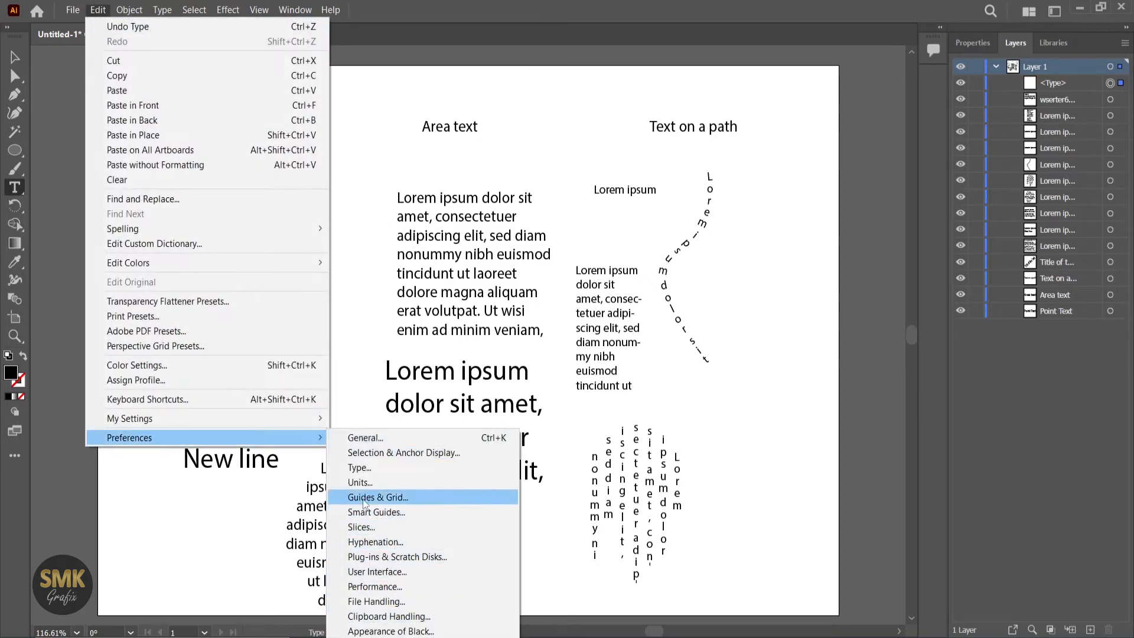
{"action": "left_click", "coordinate": [359, 468]}
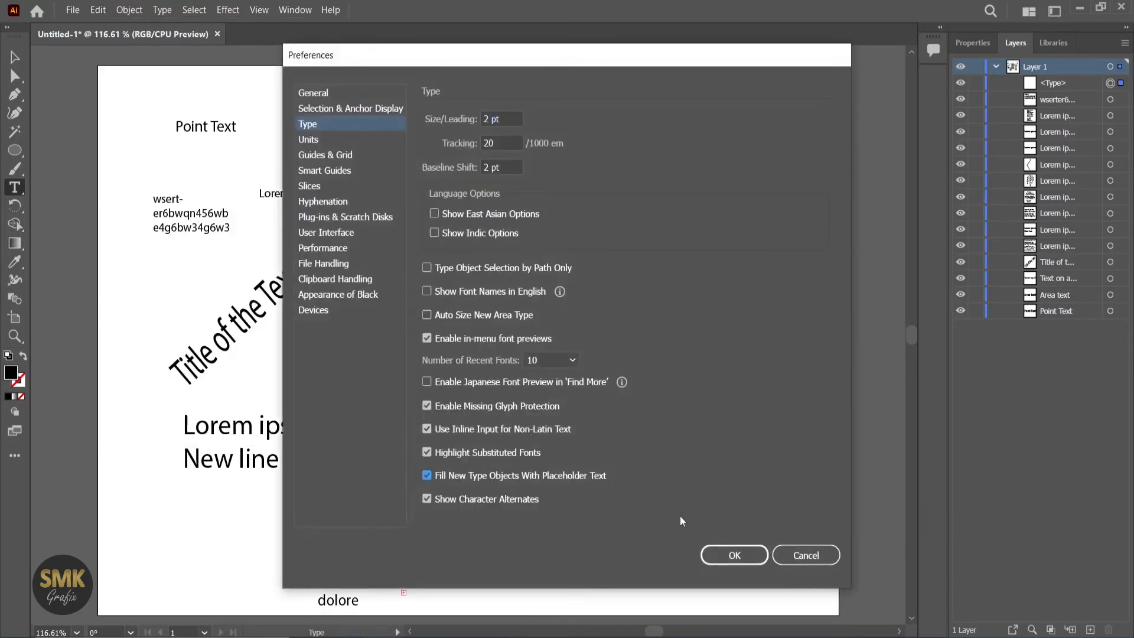
{"action": "left_click", "coordinate": [740, 563]}
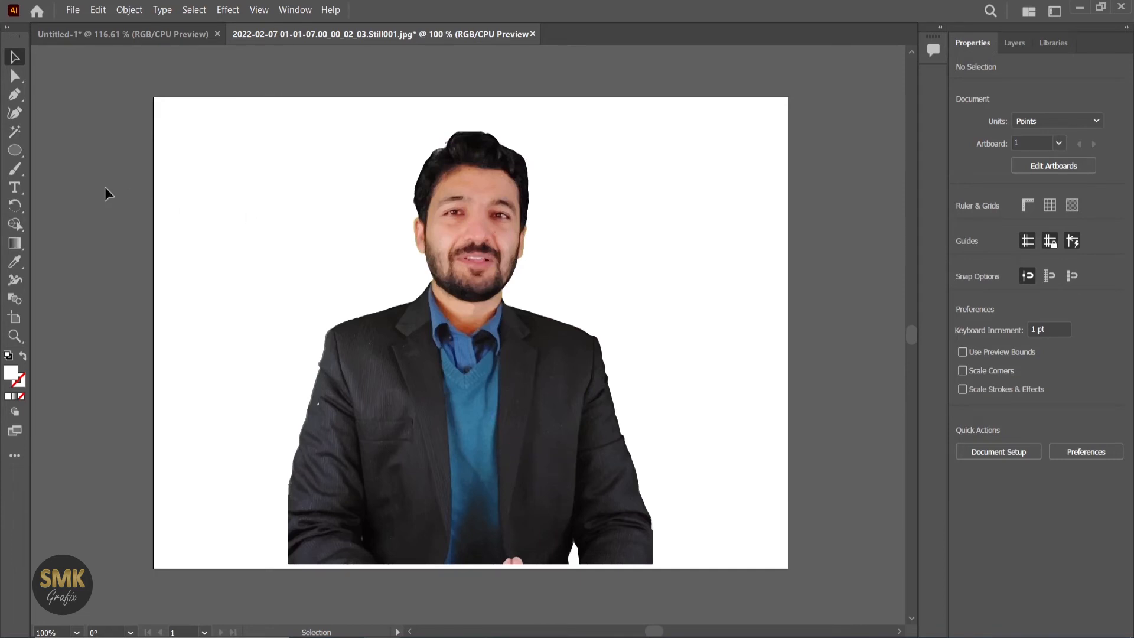
Draw a placeholder area text box about 770 by 575 pt across the portrait artboard and stack it beneath the portrait group
{"action": "left_click", "coordinate": [16, 188]}
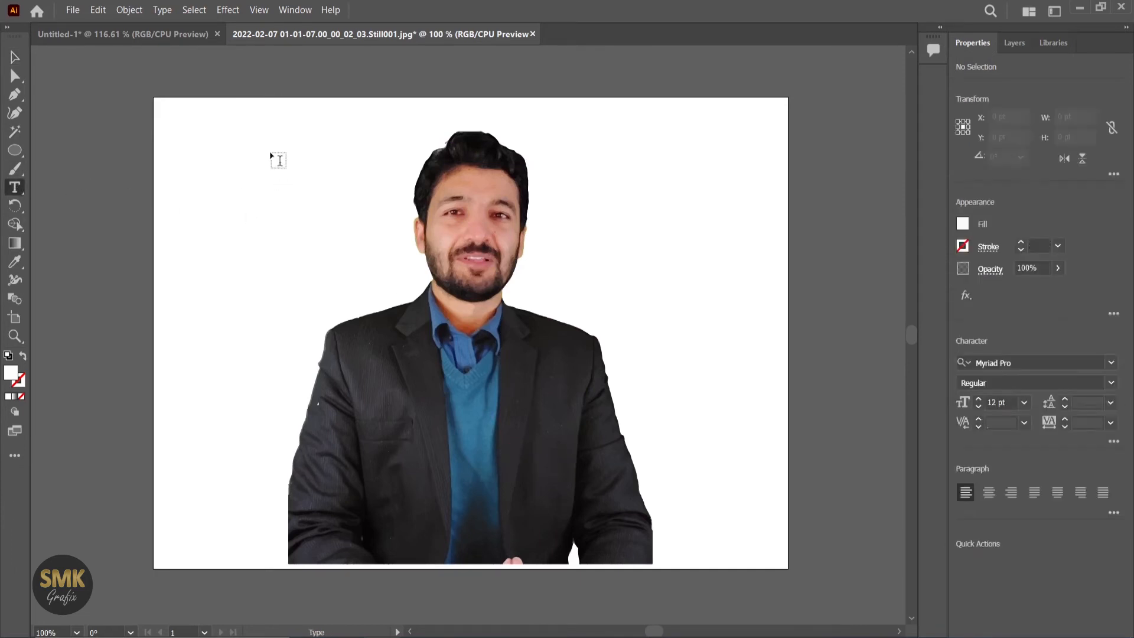
{"action": "left_click_drag", "start_coordinate": [185, 109], "coordinate": [767, 566]}
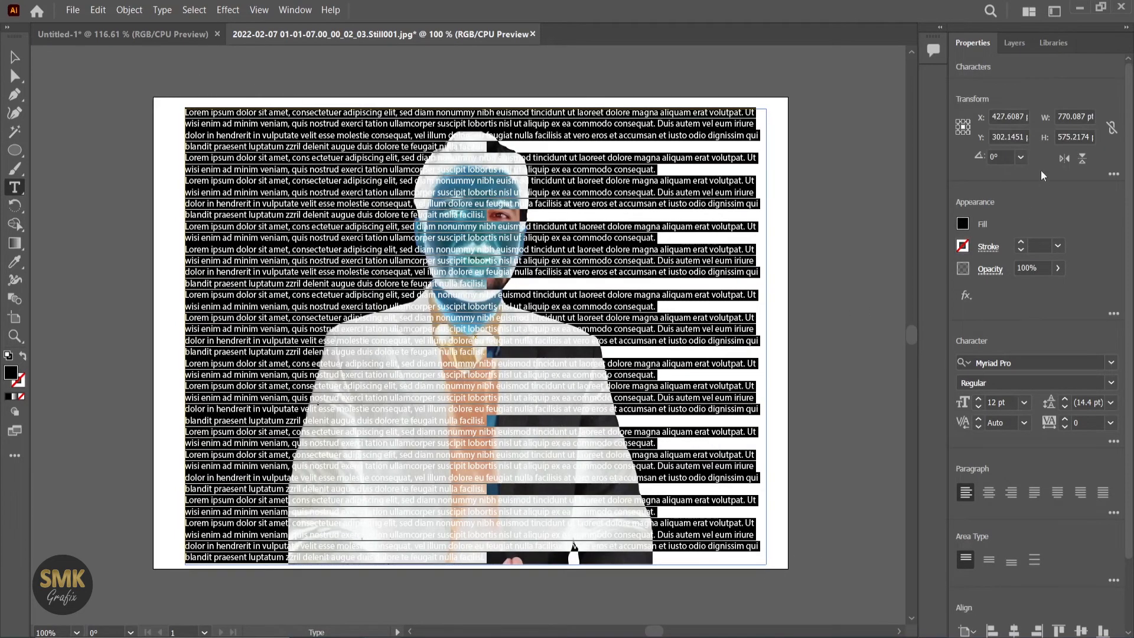
{"action": "left_click", "coordinate": [1015, 43]}
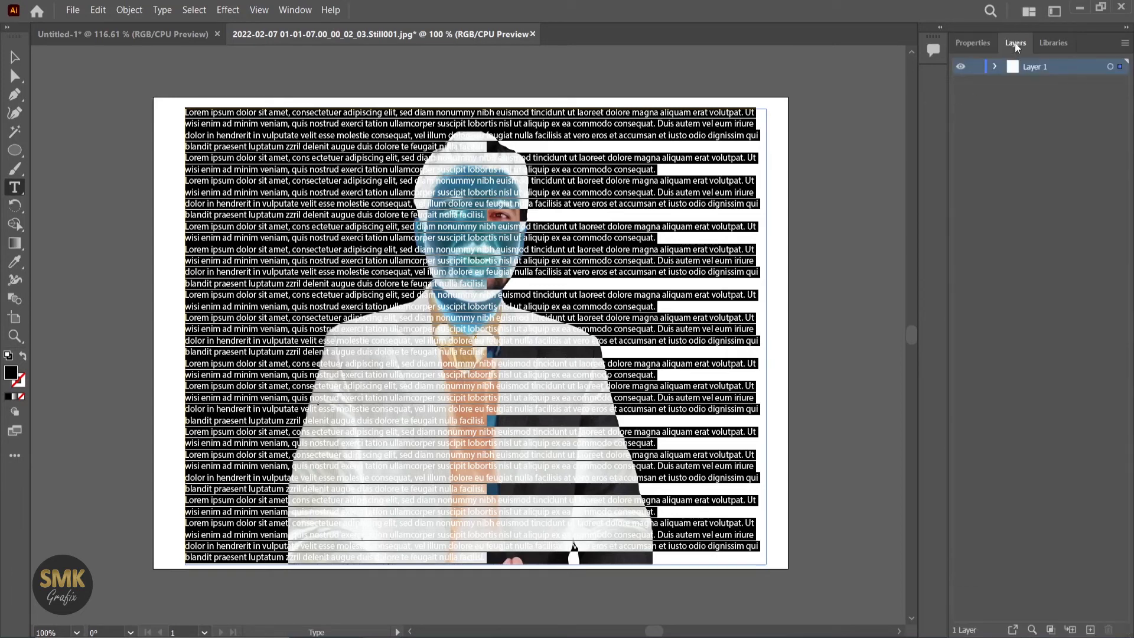
{"action": "left_click", "coordinate": [996, 67]}
{"action": "left_click_drag", "start_coordinate": [1033, 87], "coordinate": [1041, 120]}
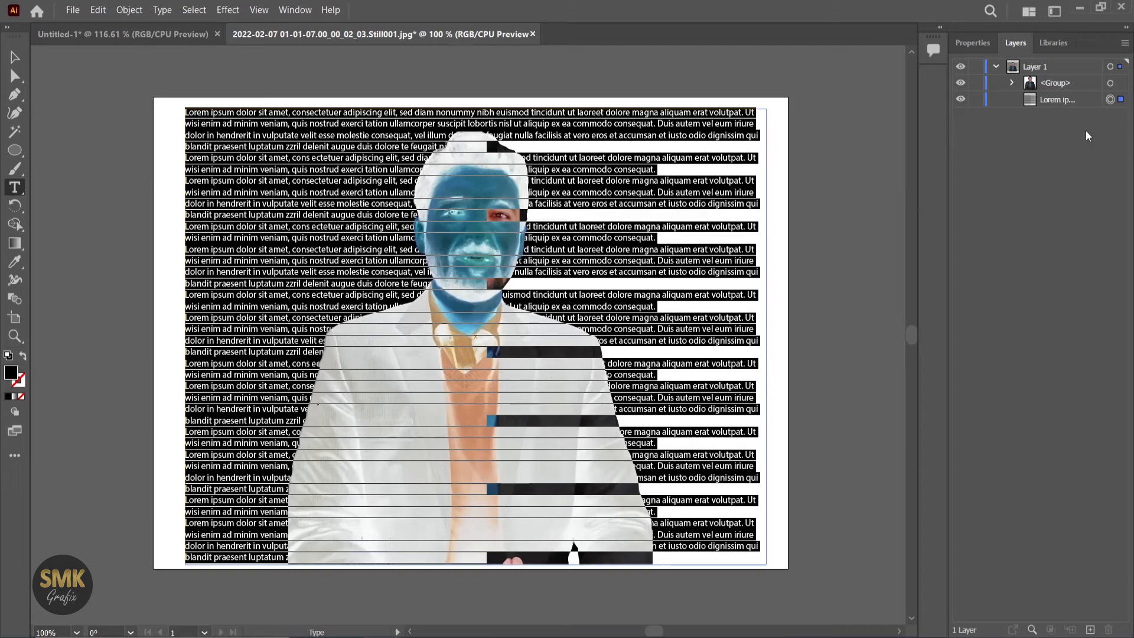
Apply a text wrap to the portrait group so the area text flows around its outline, and leave everything deselected
{"action": "left_click", "coordinate": [1110, 82]}
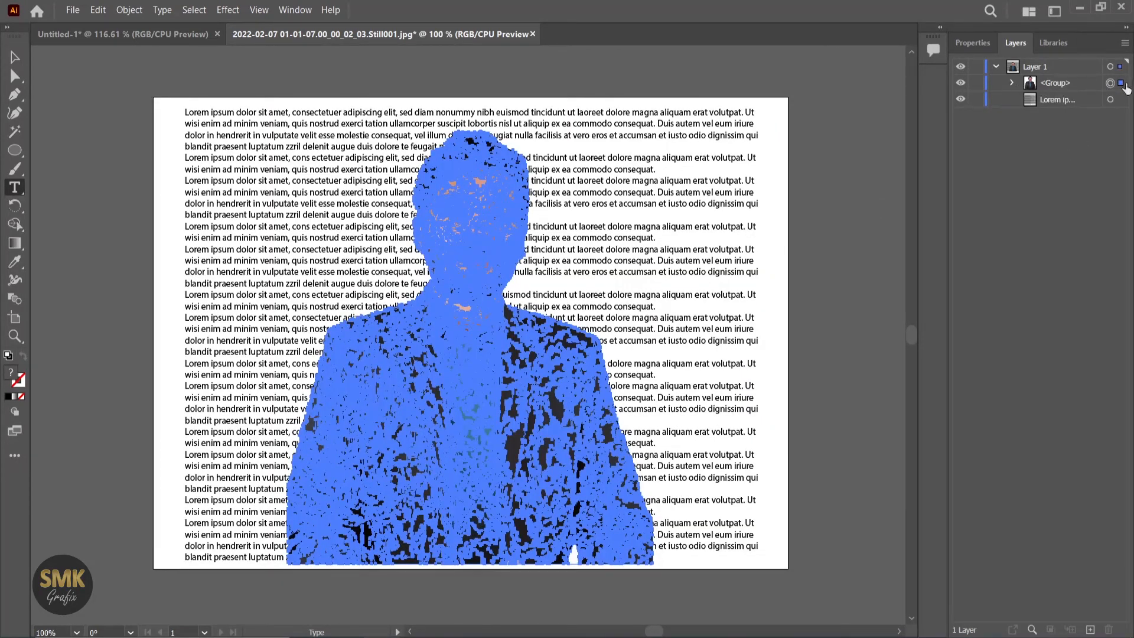
{"action": "left_click", "coordinate": [130, 10]}
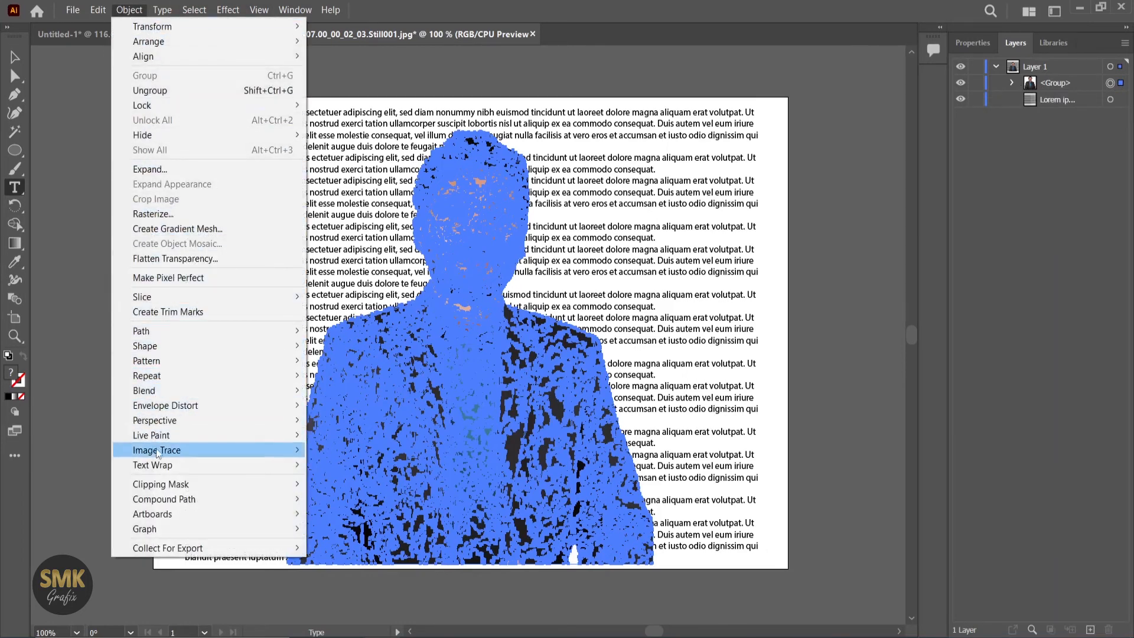
{"action": "mouse_move", "coordinate": [161, 470]}
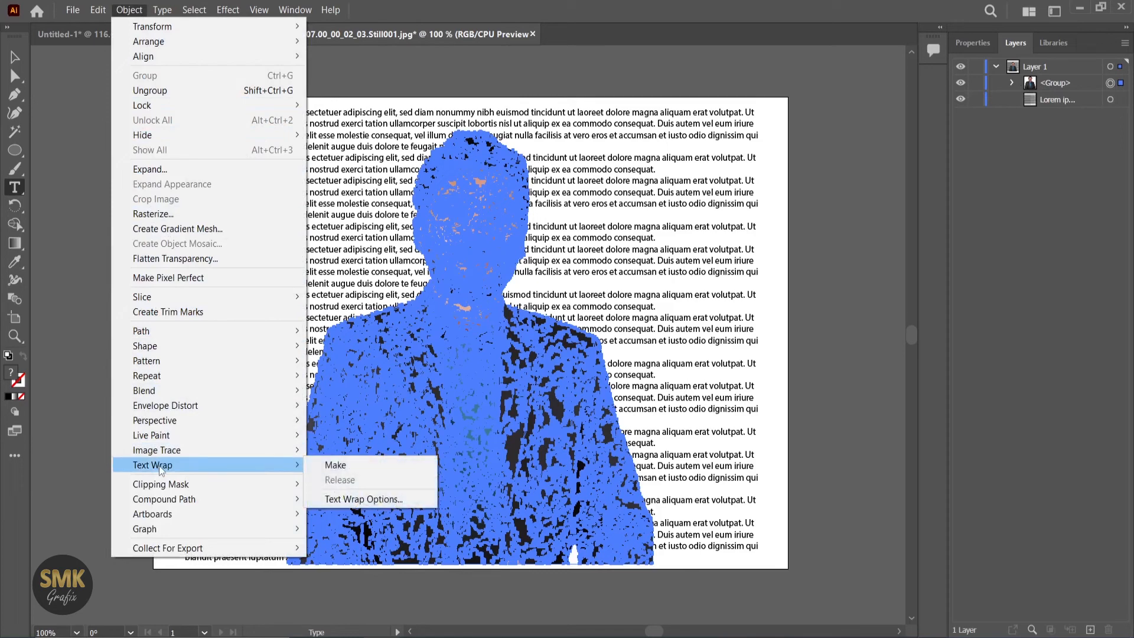
{"action": "left_click", "coordinate": [335, 466]}
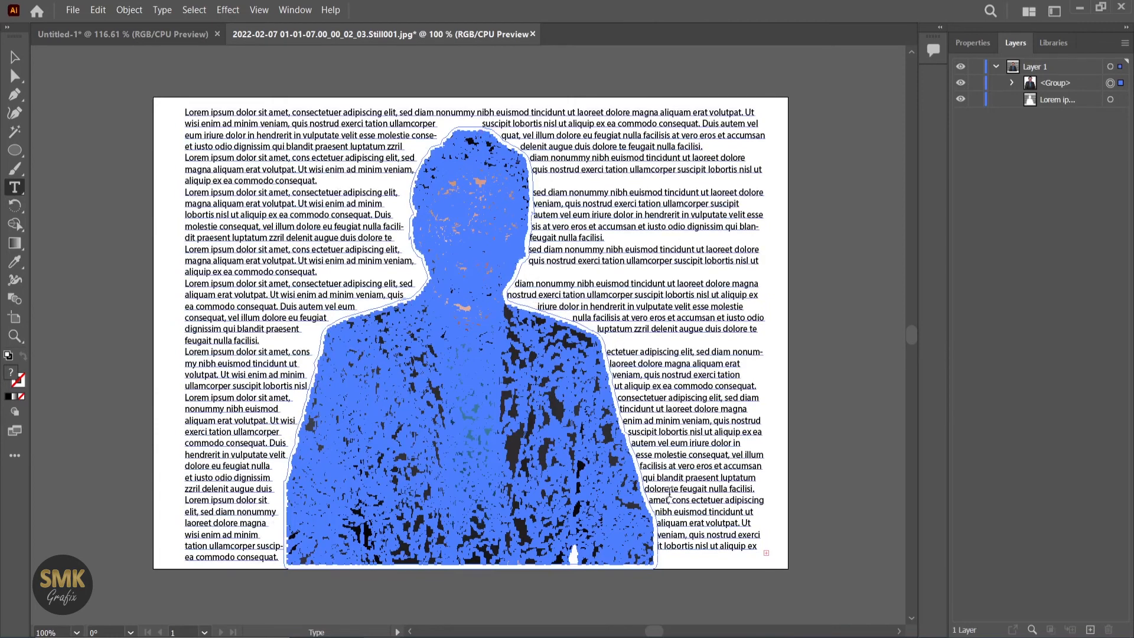
{"action": "left_click", "coordinate": [13, 58]}
{"action": "left_click", "coordinate": [83, 202]}
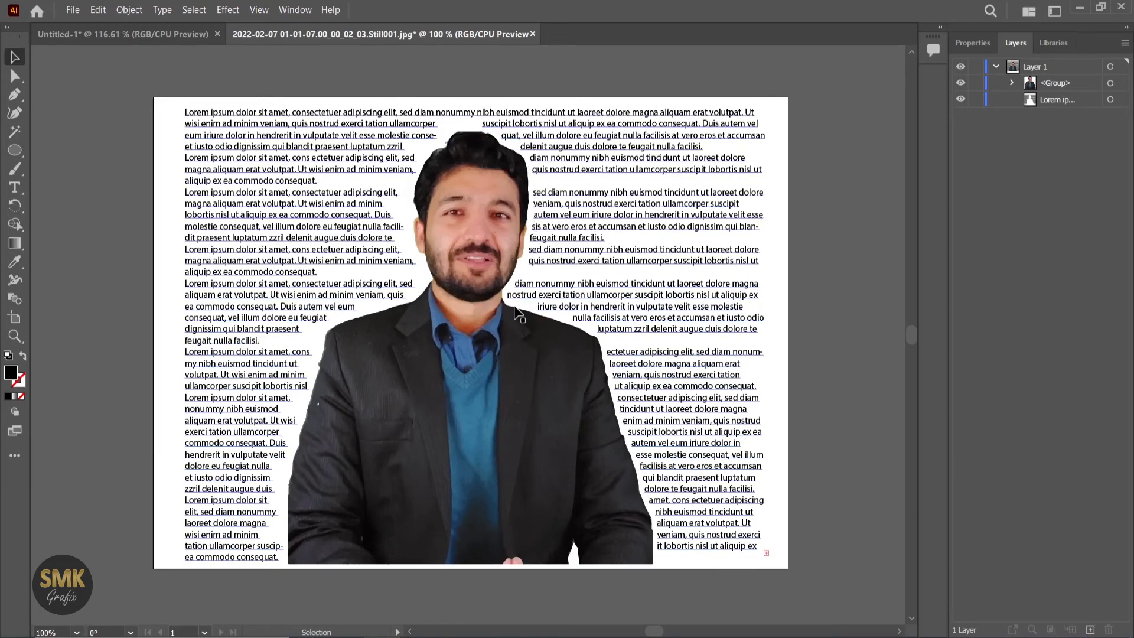
{"action": "left_click", "coordinate": [597, 347]}
{"action": "left_click", "coordinate": [112, 298]}
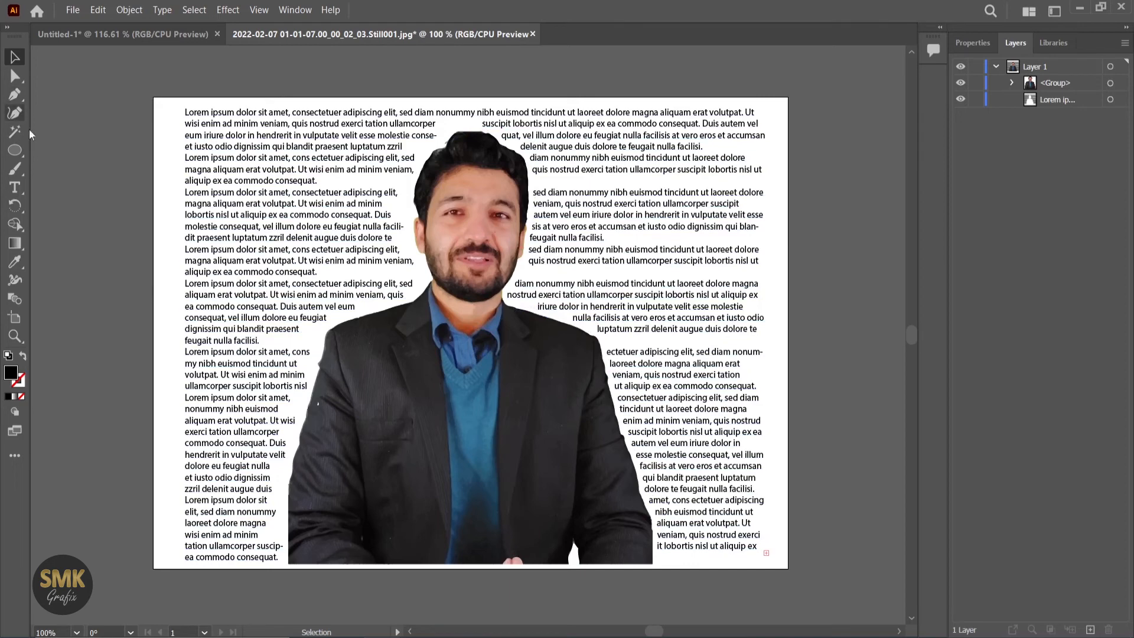
Select all the wrapped text and set its font size to 14 pt
{"action": "left_click", "coordinate": [21, 189]}
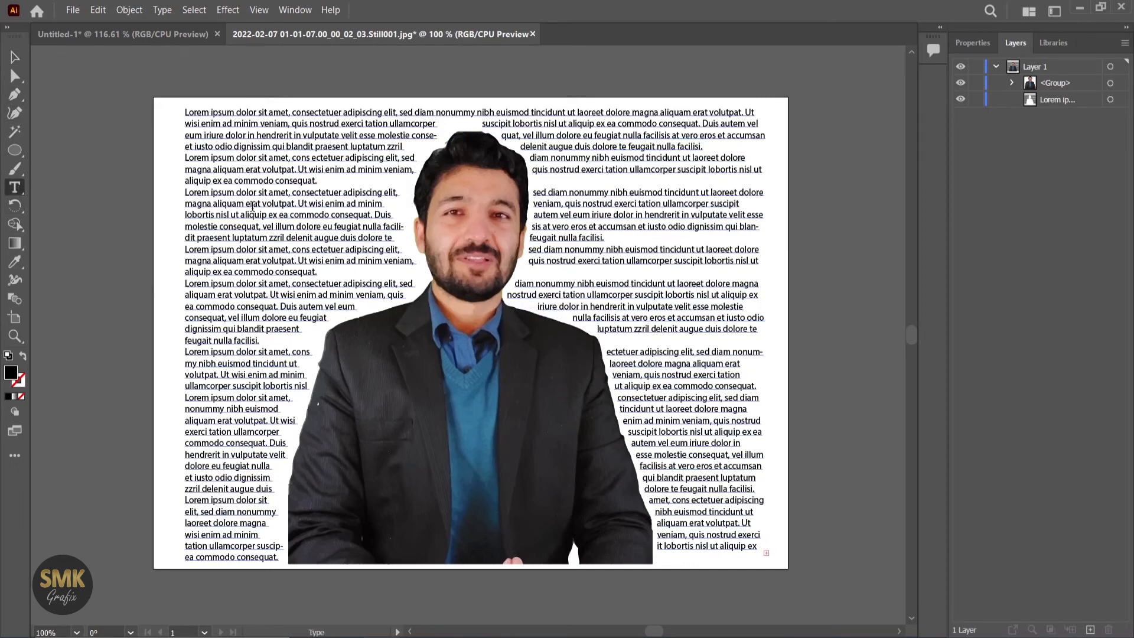
{"action": "triple_click", "coordinate": [252, 205]}
{"action": "key", "text": "ctrl"}
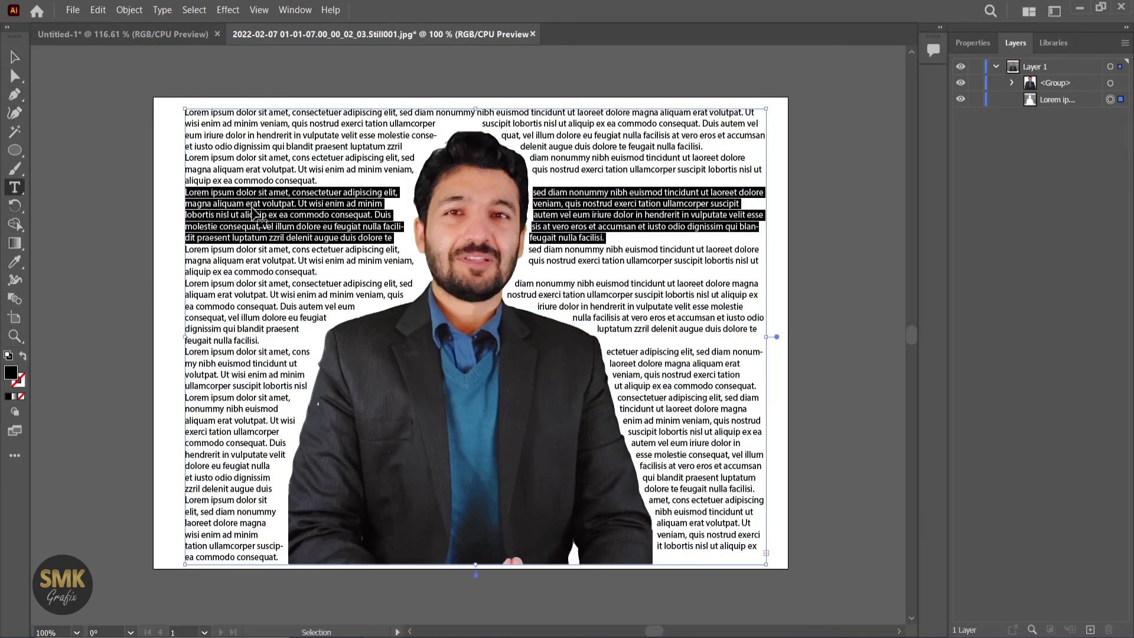
{"action": "key", "text": "ctrl+a"}
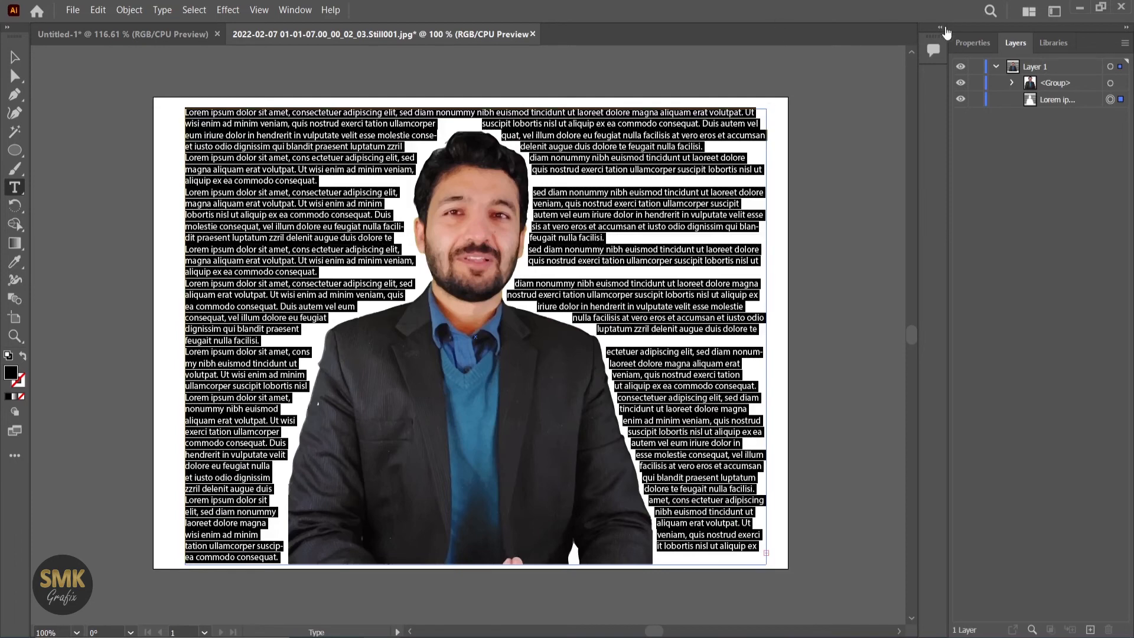
{"action": "left_click", "coordinate": [973, 43]}
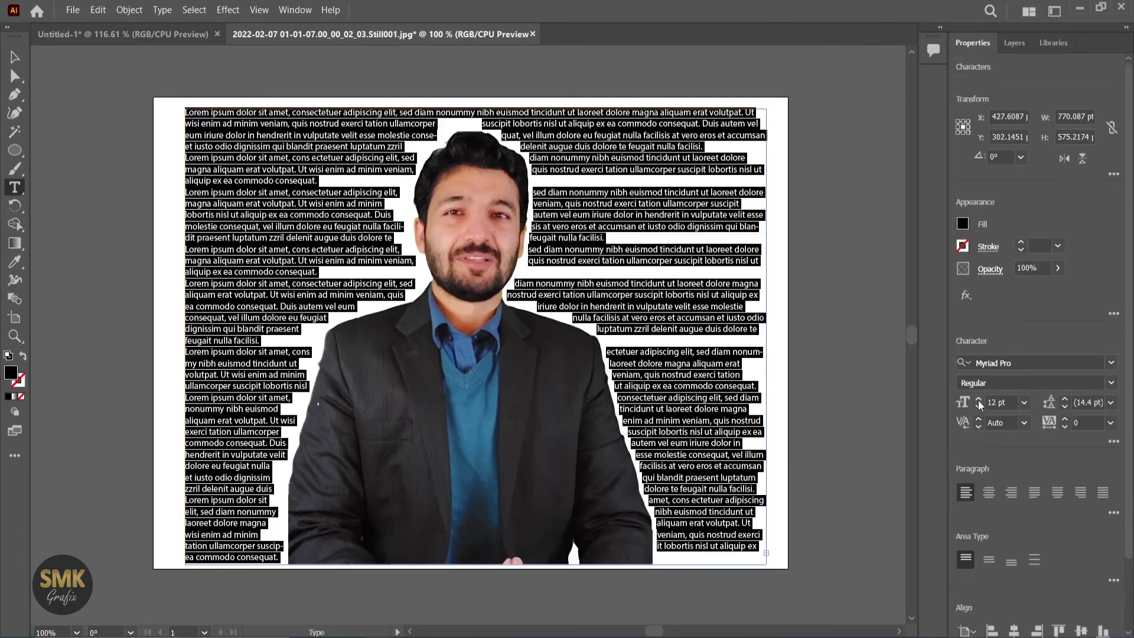
{"action": "left_click", "coordinate": [979, 400]}
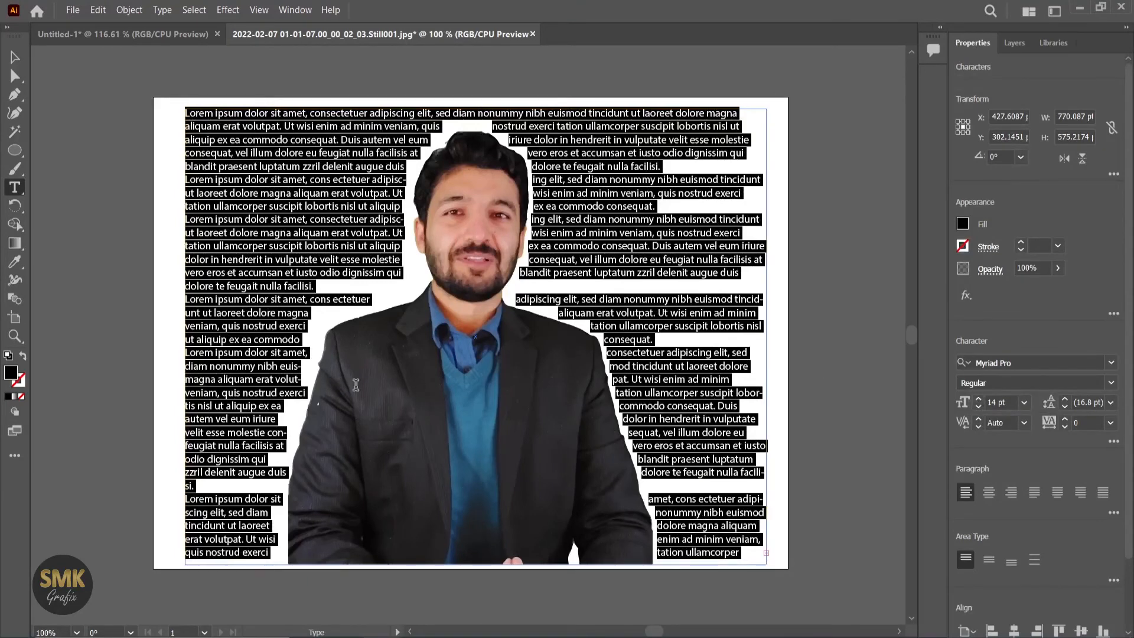
{"action": "key", "text": "Escape"}
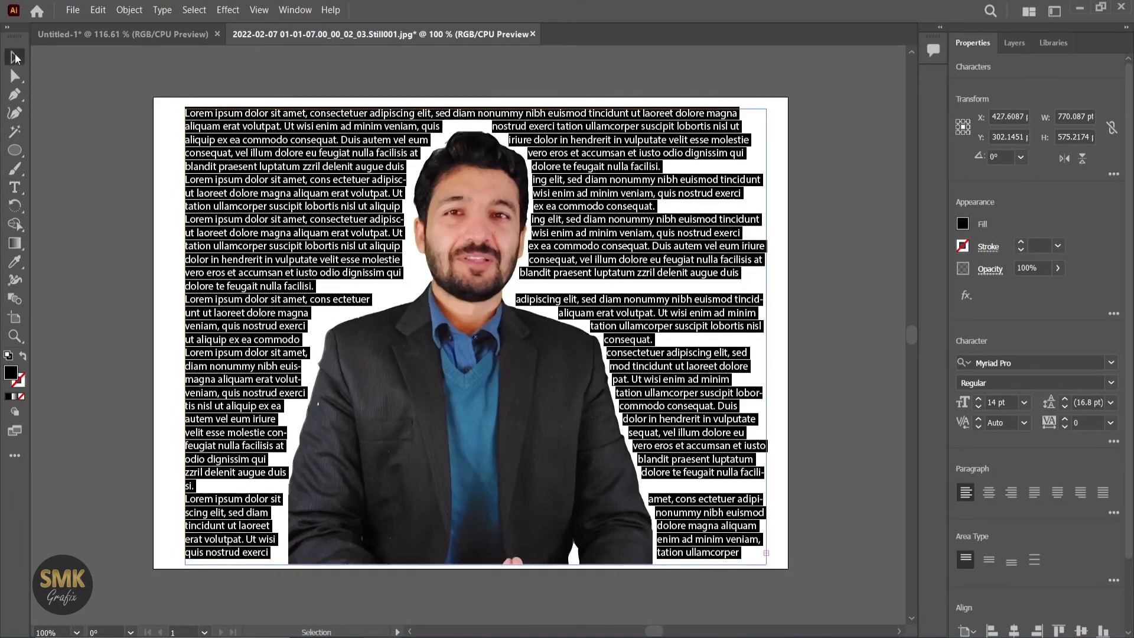
Scale the portrait group down about its centre to about 436 by 493 pt and deselect it
{"action": "left_click", "coordinate": [490, 193]}
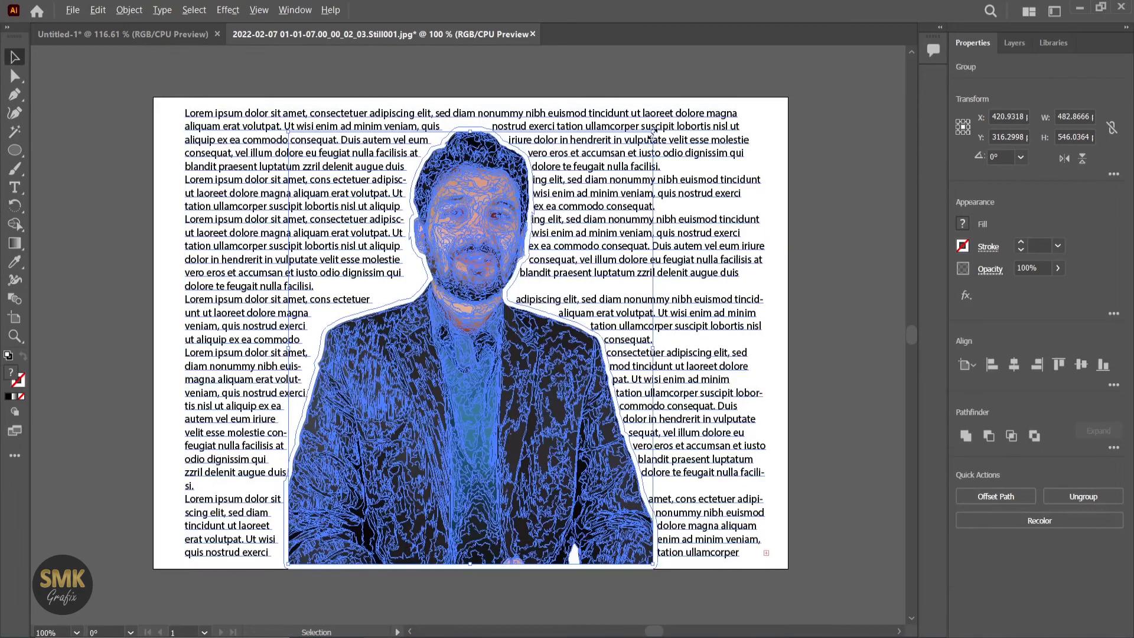
{"action": "left_click_drag", "start_coordinate": [654, 131], "coordinate": [635, 153]}
{"action": "left_click", "coordinate": [867, 220]}
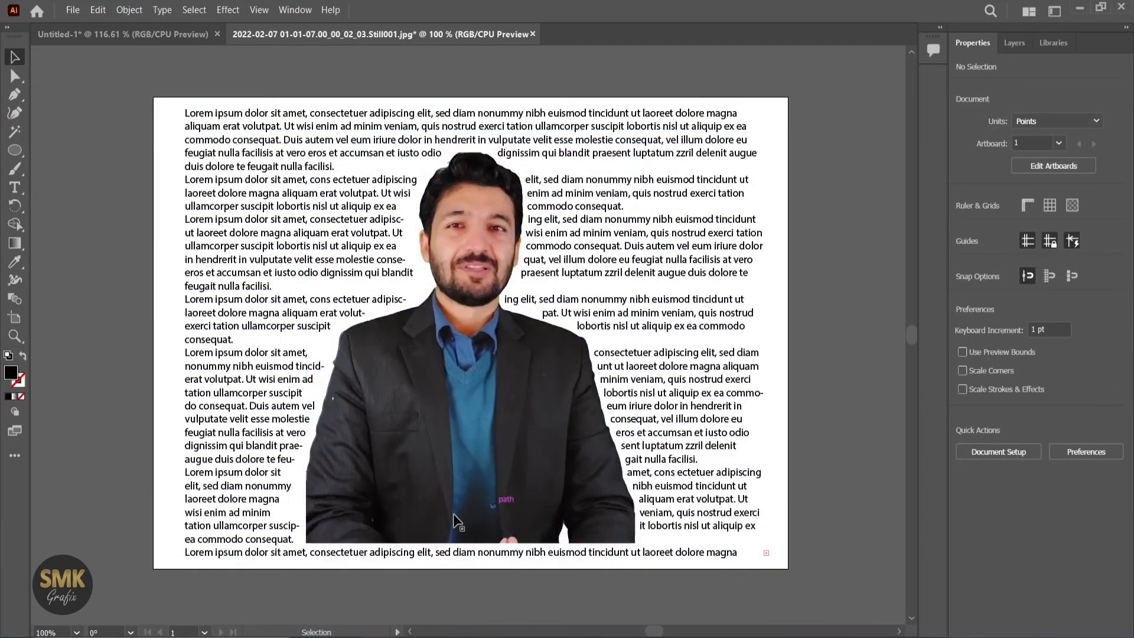
Release the text wrap from the portrait group and deselect it
{"action": "left_click", "coordinate": [466, 237]}
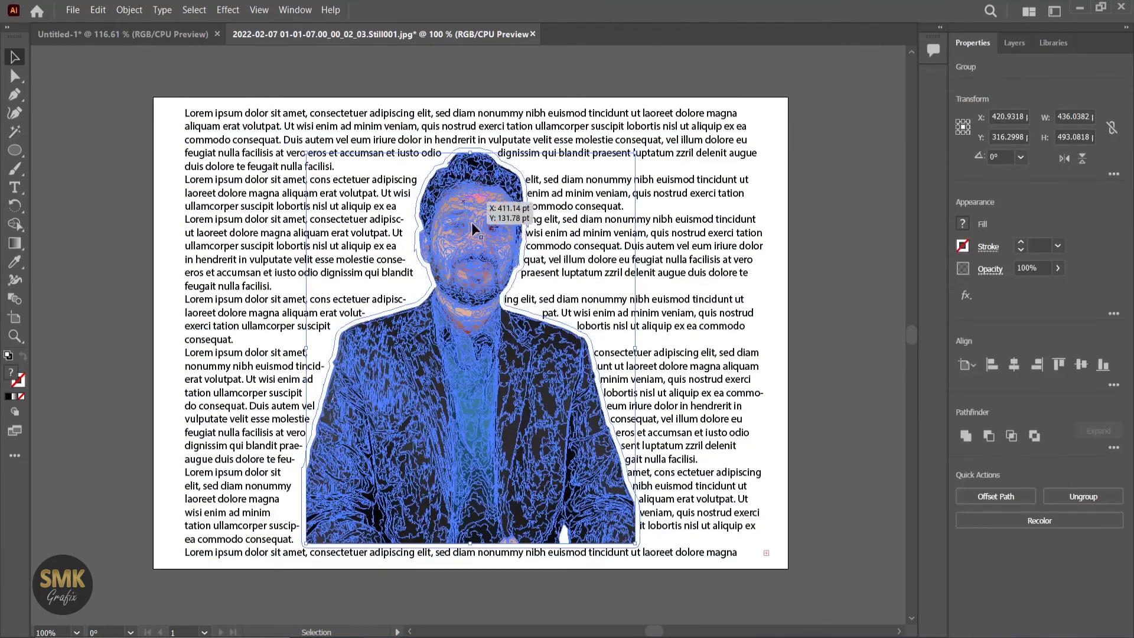
{"action": "left_click", "coordinate": [130, 11]}
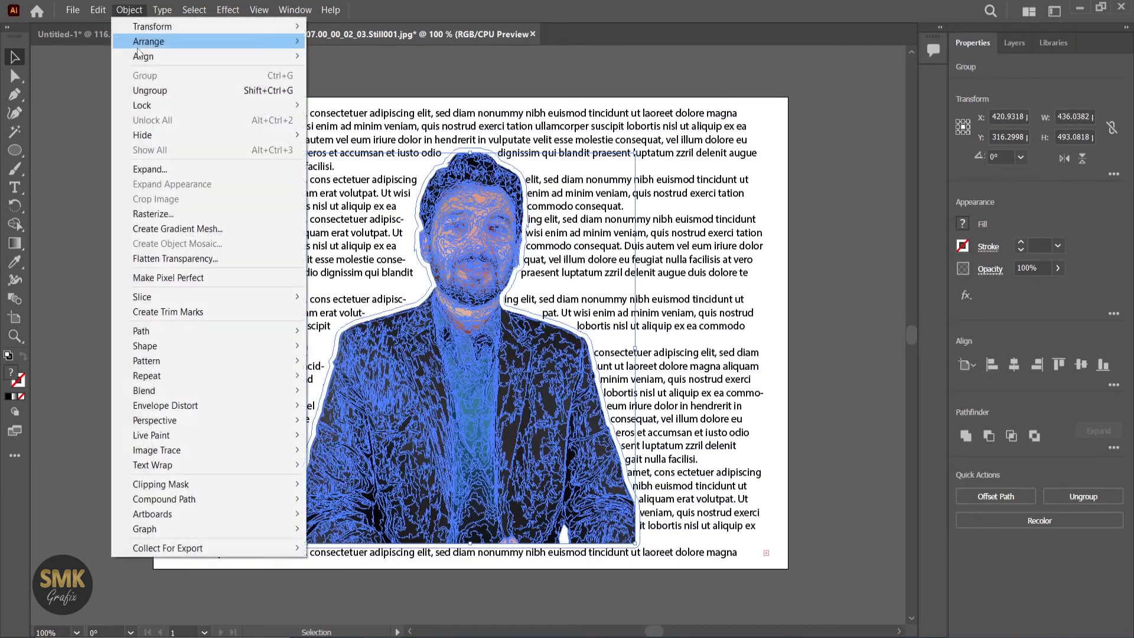
{"action": "mouse_move", "coordinate": [307, 464]}
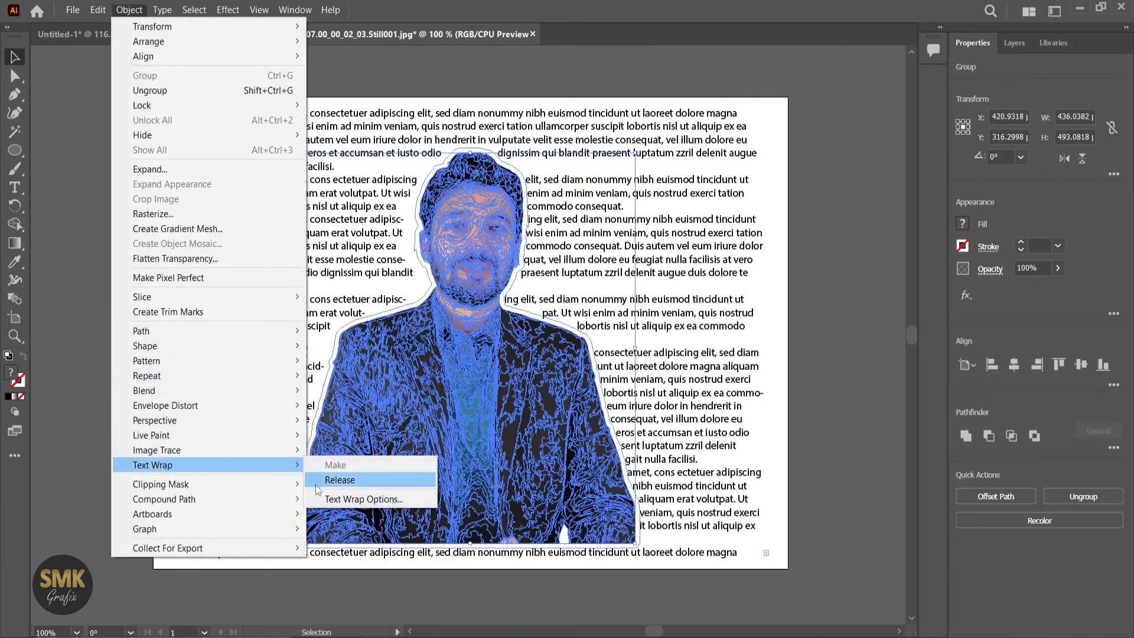
{"action": "left_click", "coordinate": [340, 480]}
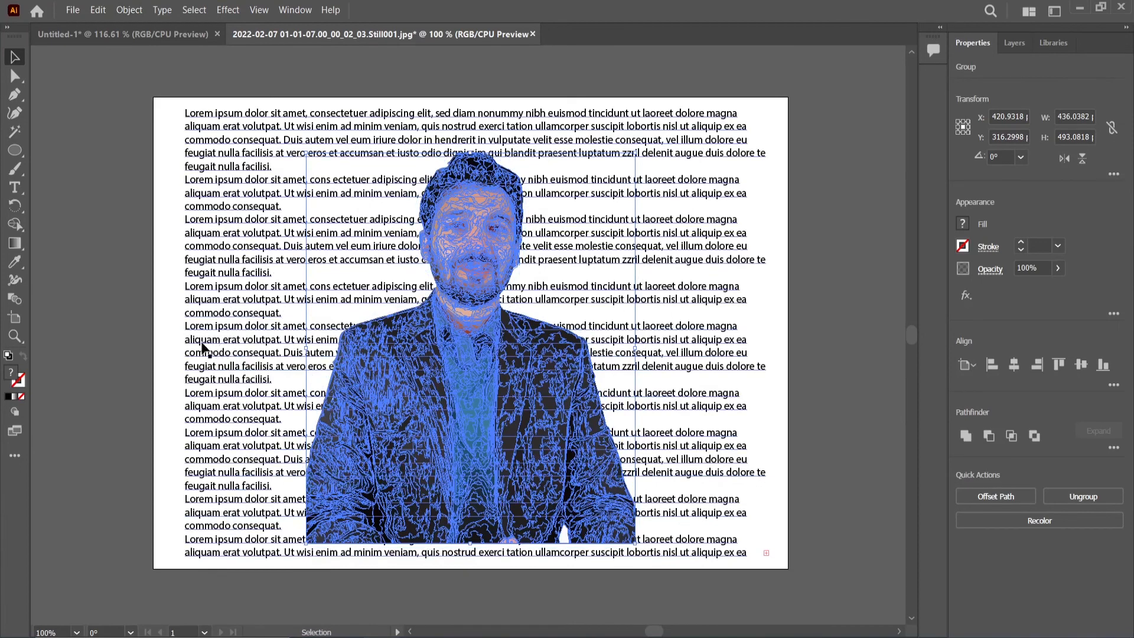
{"action": "left_click", "coordinate": [140, 349]}
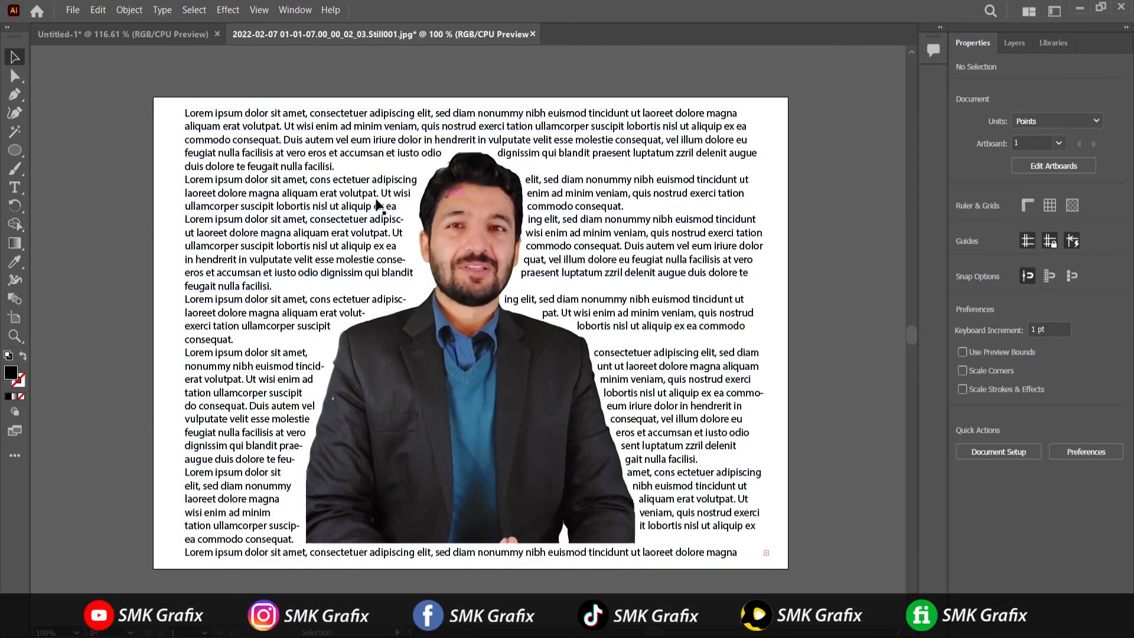
Select the wrapped area text and hide the bounding box
{"action": "left_click", "coordinate": [346, 198]}
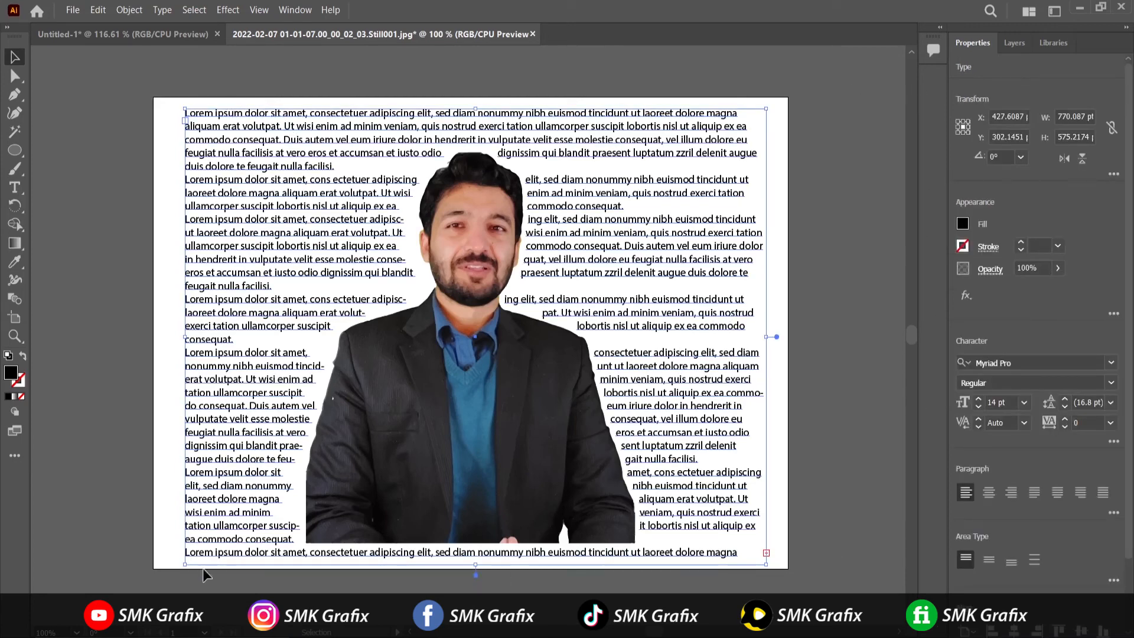
{"action": "left_click", "coordinate": [254, 10]}
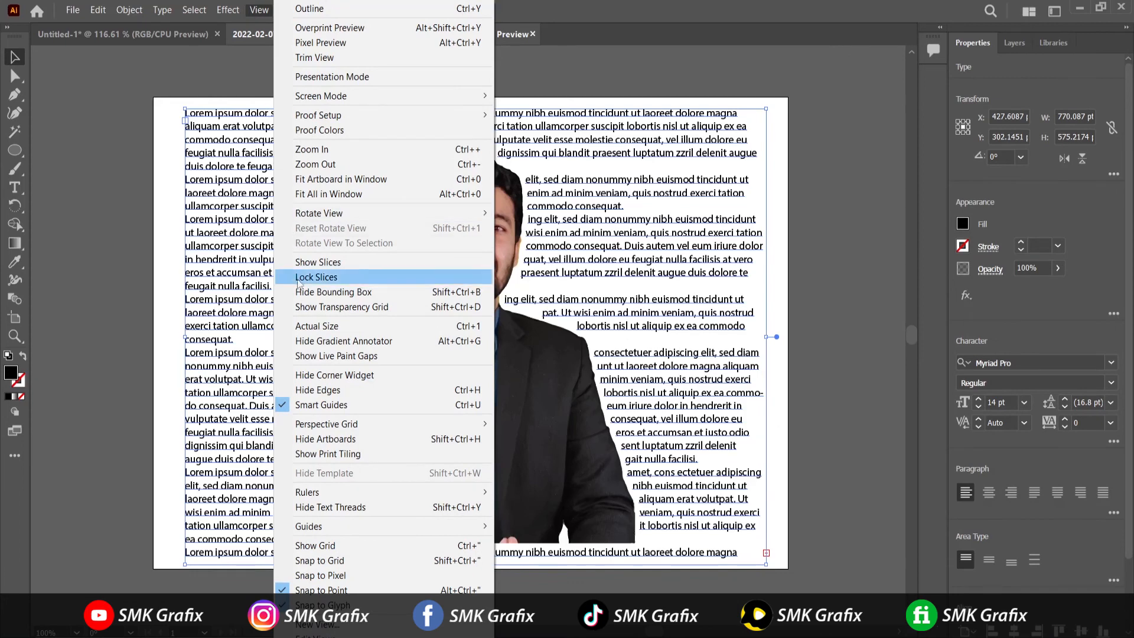
{"action": "left_click", "coordinate": [308, 297]}
{"action": "left_click", "coordinate": [99, 205]}
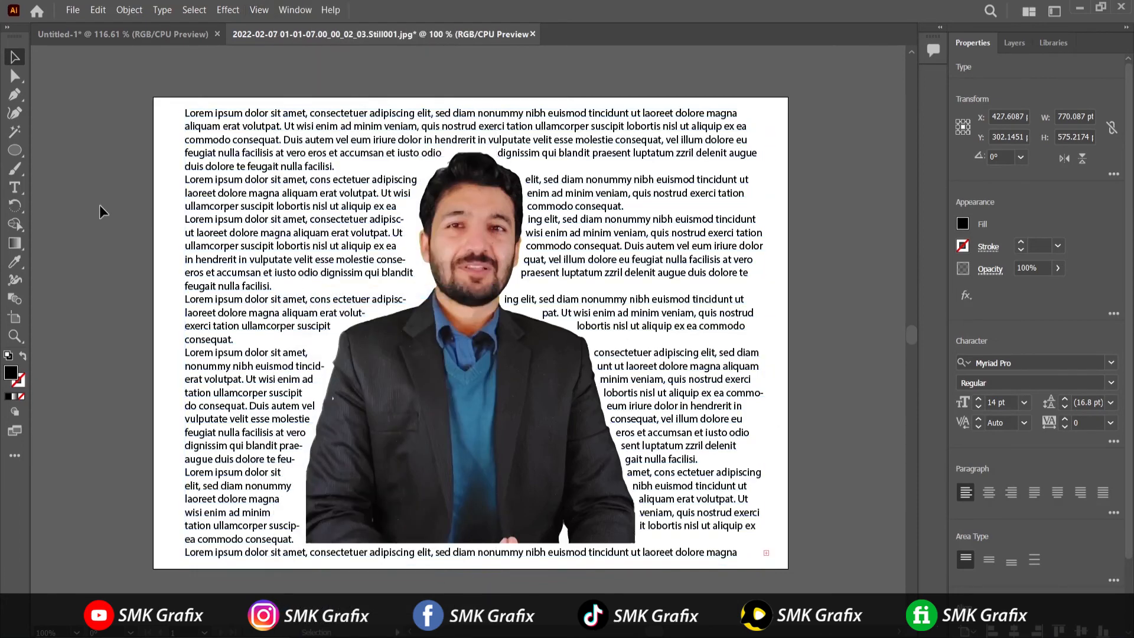
Show the bounding box again with the area text selected, and deselect the text
{"action": "left_click", "coordinate": [245, 160]}
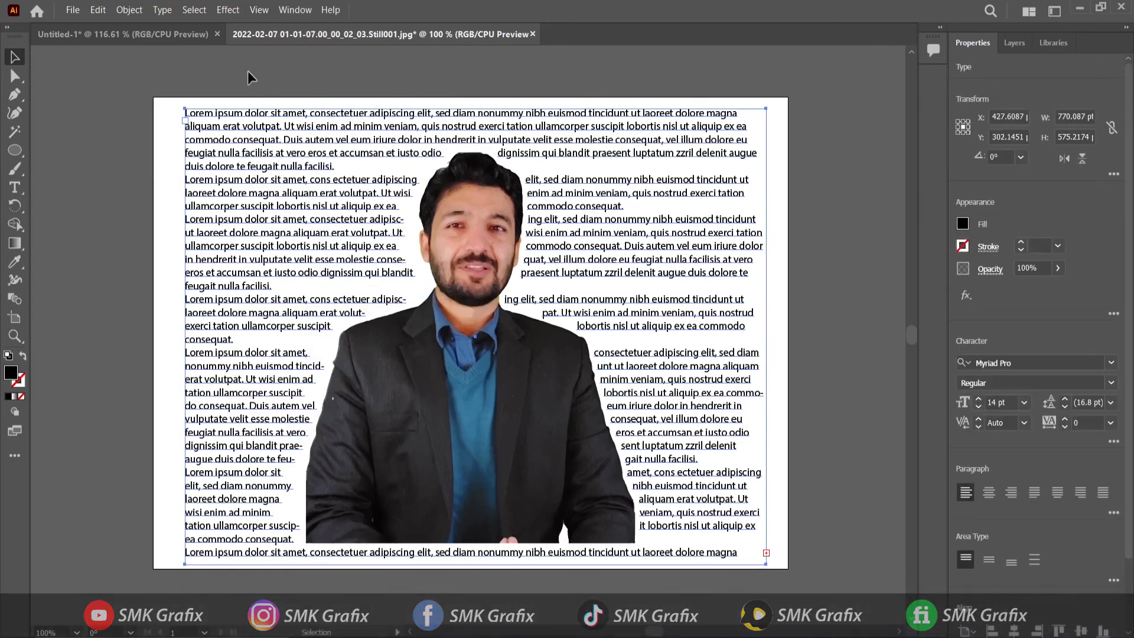
{"action": "left_click", "coordinate": [255, 9]}
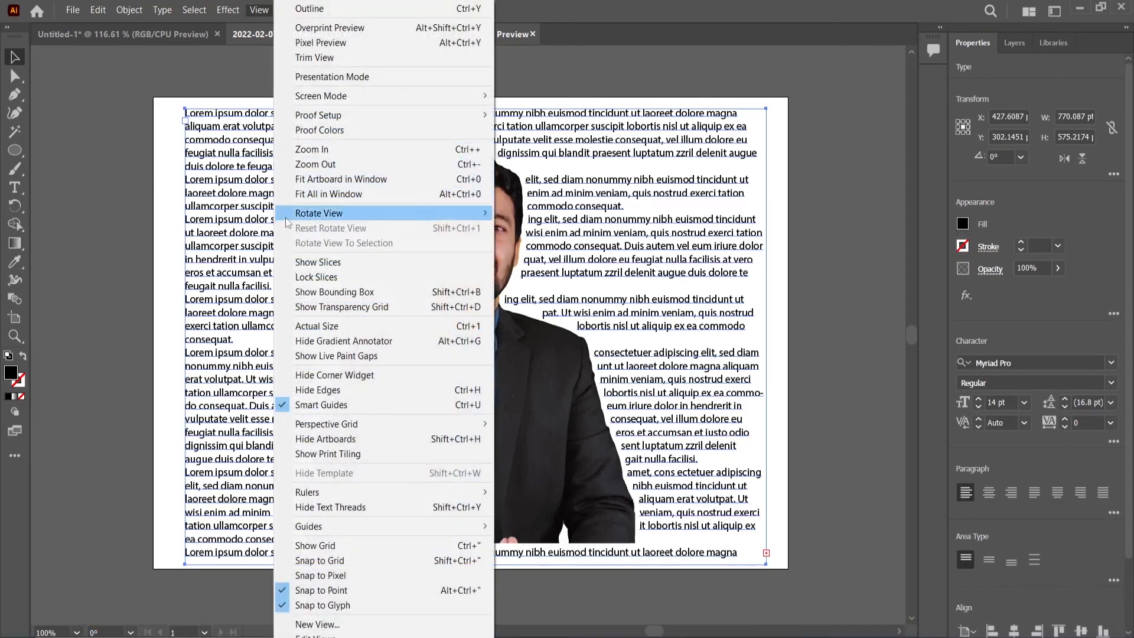
{"action": "left_click", "coordinate": [297, 293]}
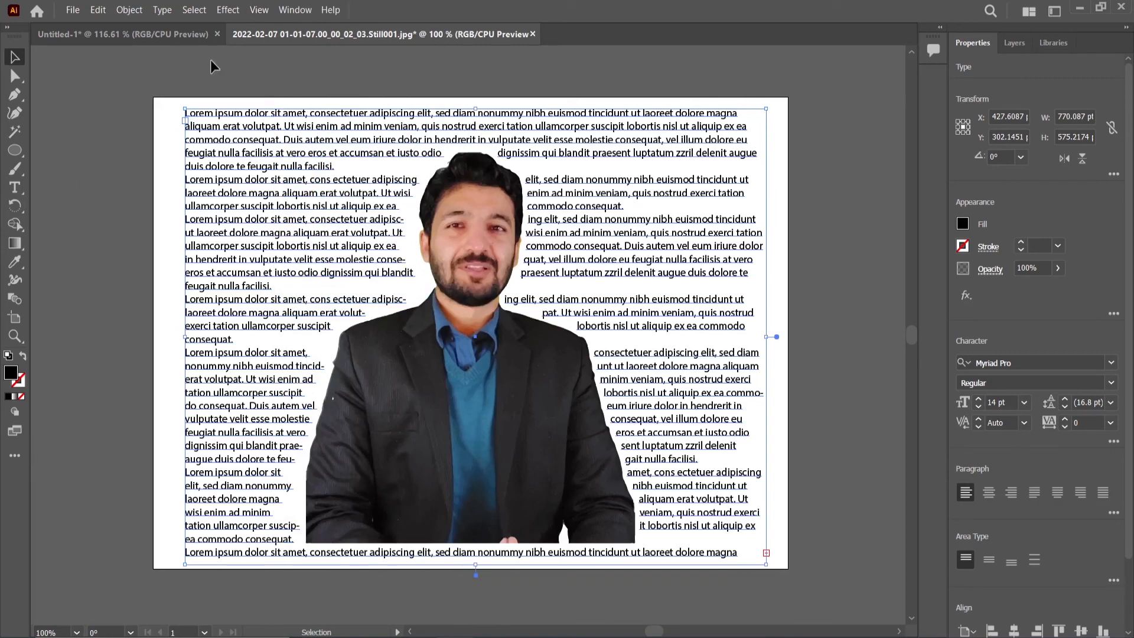
{"action": "left_click", "coordinate": [67, 252]}
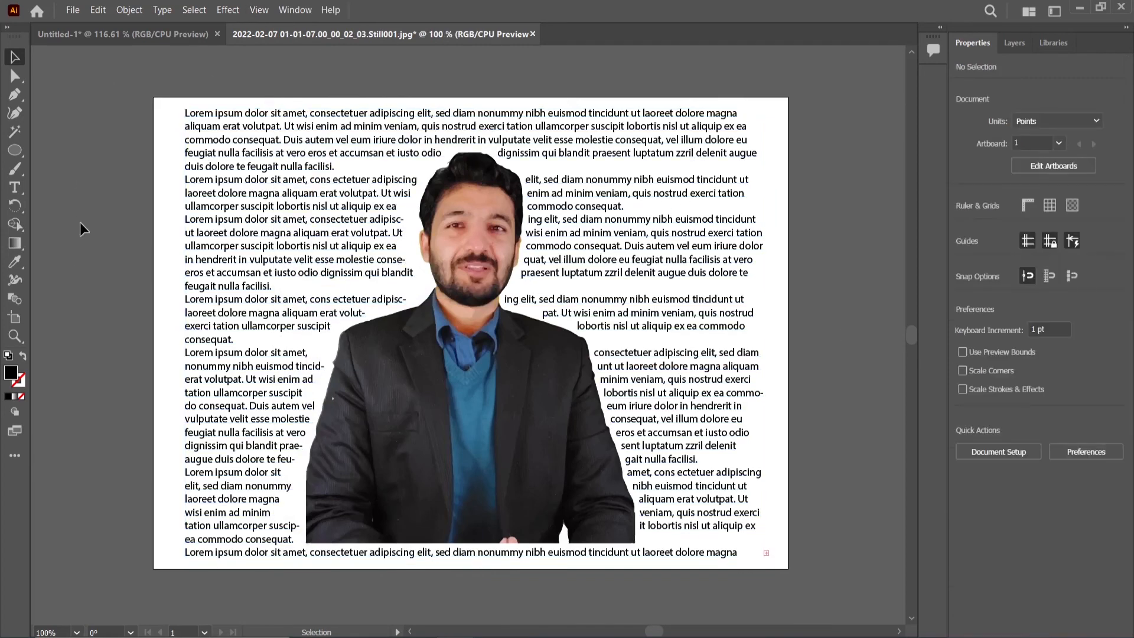